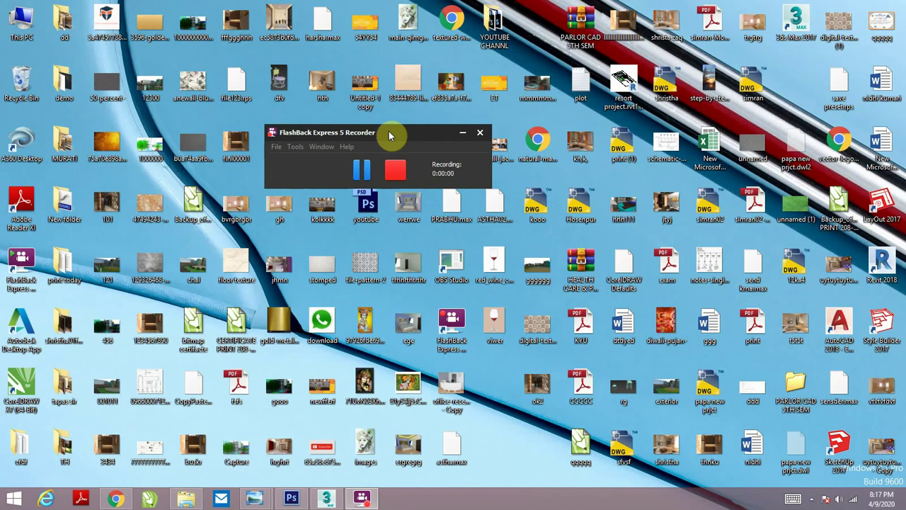
Move the recorder panel to the screen bottom, refresh the desktop three times, and restore 3ds Max
{"action": "left_click_drag", "start_coordinate": [390, 135], "coordinate": [564, 493]}
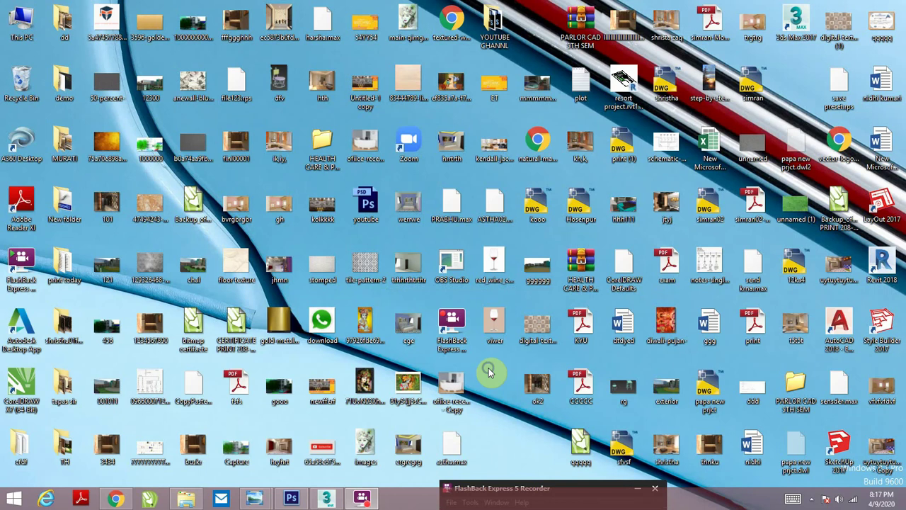
{"action": "right_click", "coordinate": [489, 367]}
{"action": "left_click", "coordinate": [515, 253]}
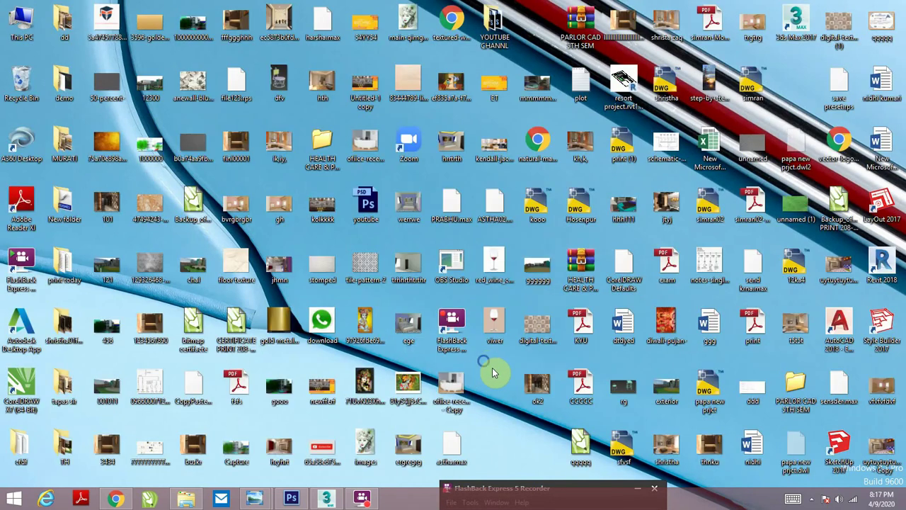
{"action": "right_click", "coordinate": [485, 360]}
{"action": "left_click", "coordinate": [513, 250]}
{"action": "right_click", "coordinate": [487, 356]}
{"action": "left_click", "coordinate": [512, 242]}
{"action": "left_click", "coordinate": [327, 499]}
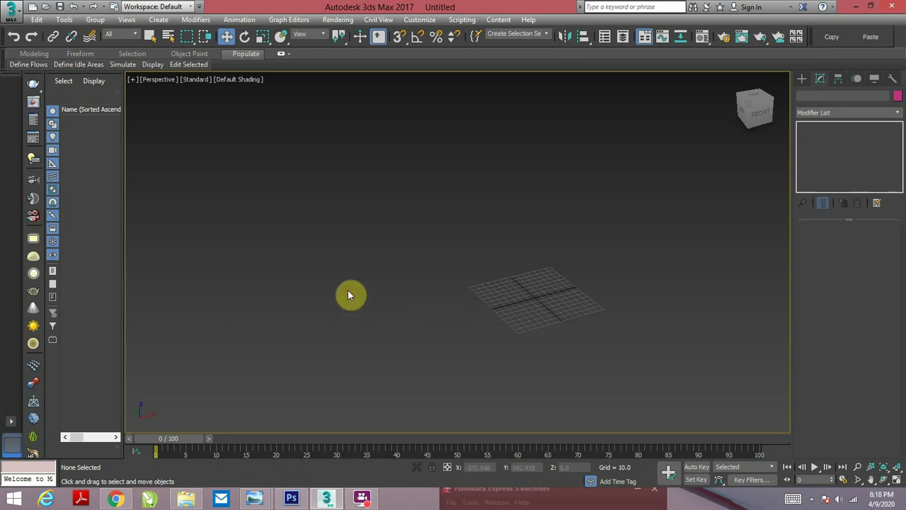
Preview the viwer wine glass photo from the desktop, then return to 3ds Max
{"action": "left_click", "coordinate": [855, 6]}
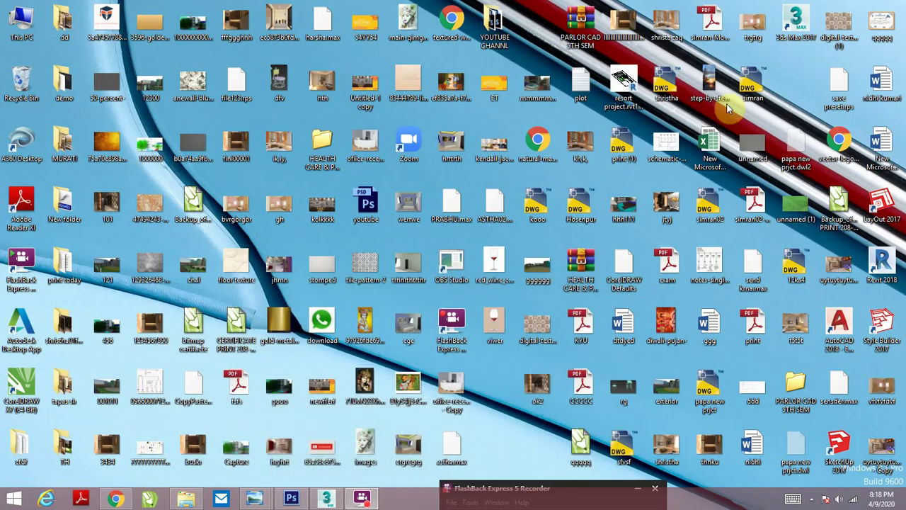
{"action": "double_click", "coordinate": [513, 331]}
{"action": "left_click", "coordinate": [879, 7]}
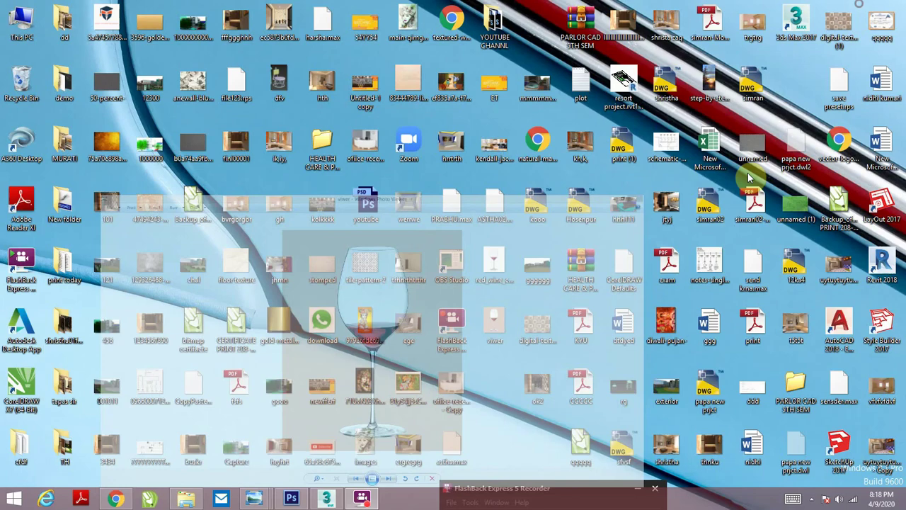
{"action": "left_click", "coordinate": [327, 498]}
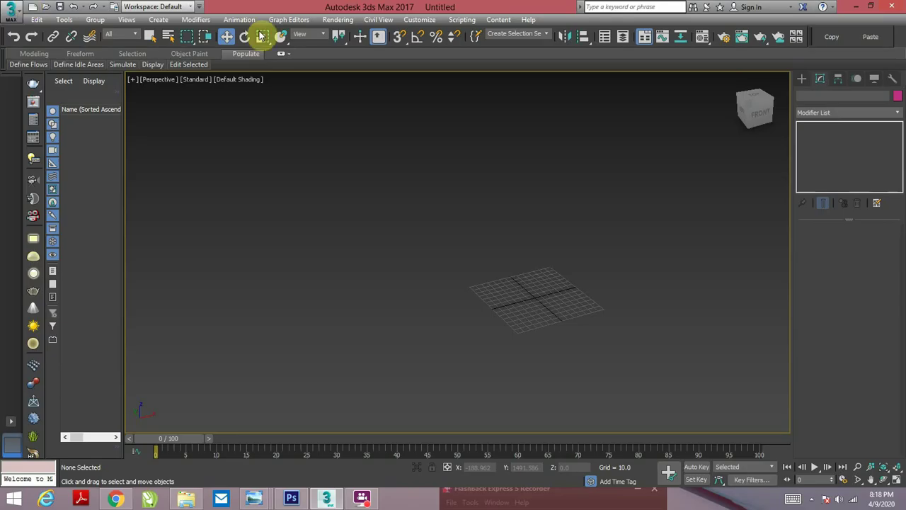
Open viwer.jpg through Rendering > View Image File and place its window top-left
{"action": "left_click", "coordinate": [338, 19]}
{"action": "left_click", "coordinate": [360, 293]}
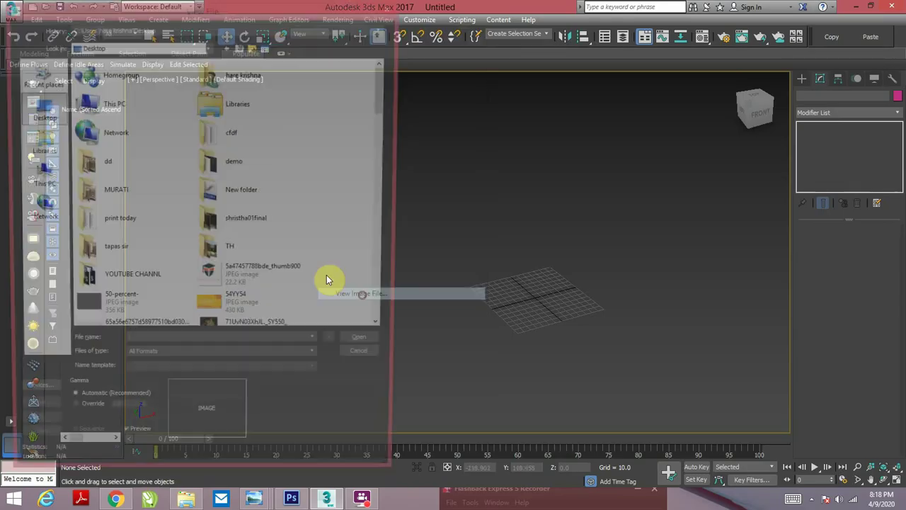
{"action": "left_click_drag", "start_coordinate": [388, 114], "coordinate": [388, 307]}
{"action": "left_click", "coordinate": [292, 313]}
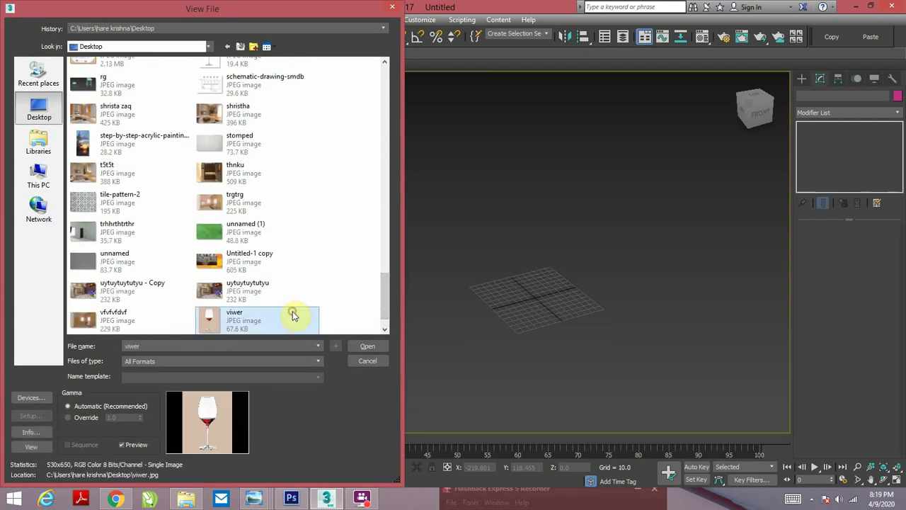
{"action": "left_click", "coordinate": [385, 344]}
{"action": "mouse_move", "coordinate": [444, 71]}
{"action": "left_mouse_down"}
{"action": "mouse_move", "coordinate": [141, 12]}
{"action": "mouse_move", "coordinate": [132, 27]}
{"action": "left_mouse_up"}
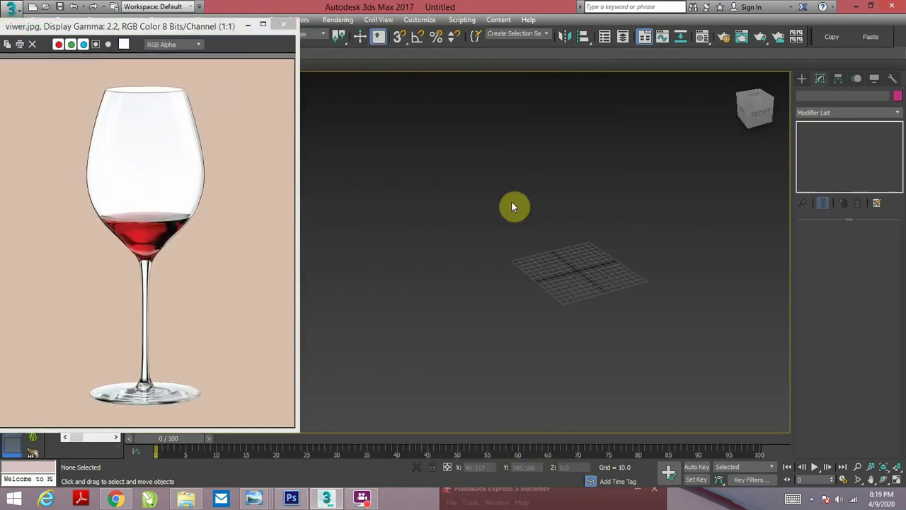
Maximize the Front viewport beside the nudged reference window and switch to Shapes > Splines
{"action": "key", "text": "alt+w"}
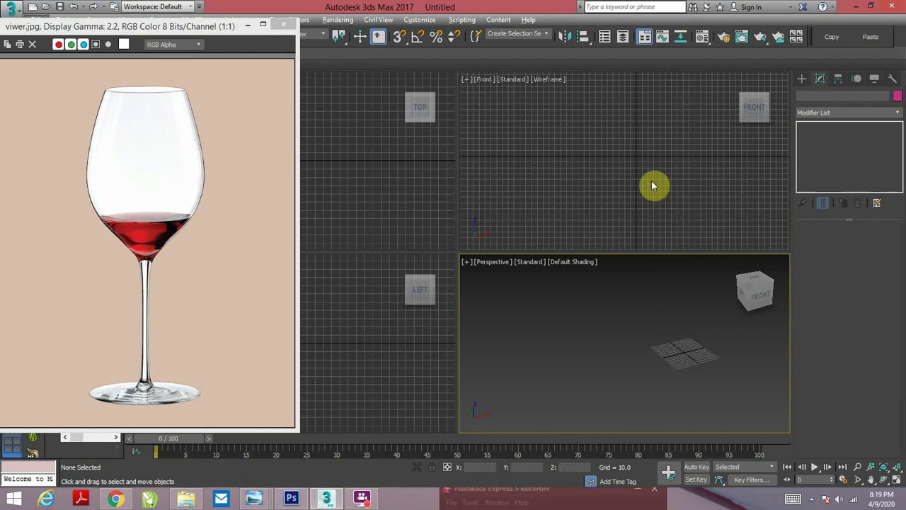
{"action": "left_click", "coordinate": [626, 130]}
{"action": "key", "text": "alt+w"}
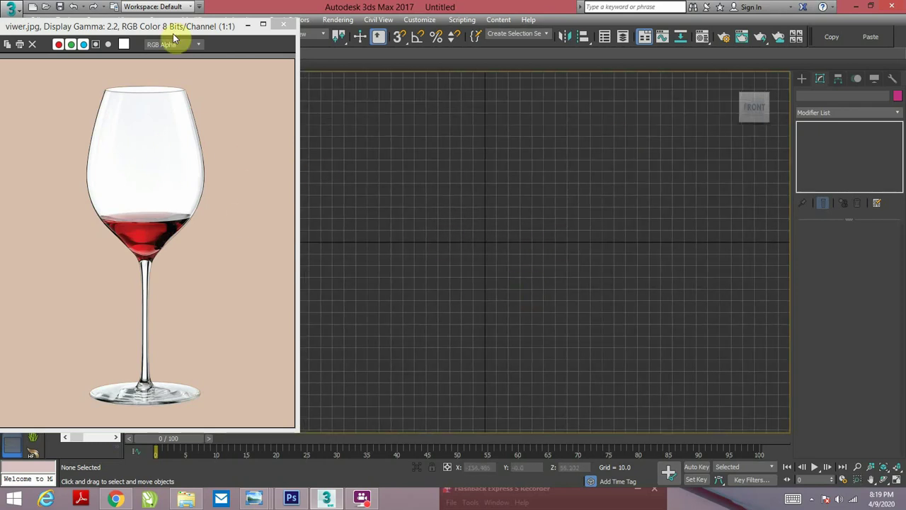
{"action": "left_click_drag", "start_coordinate": [172, 33], "coordinate": [205, 34]}
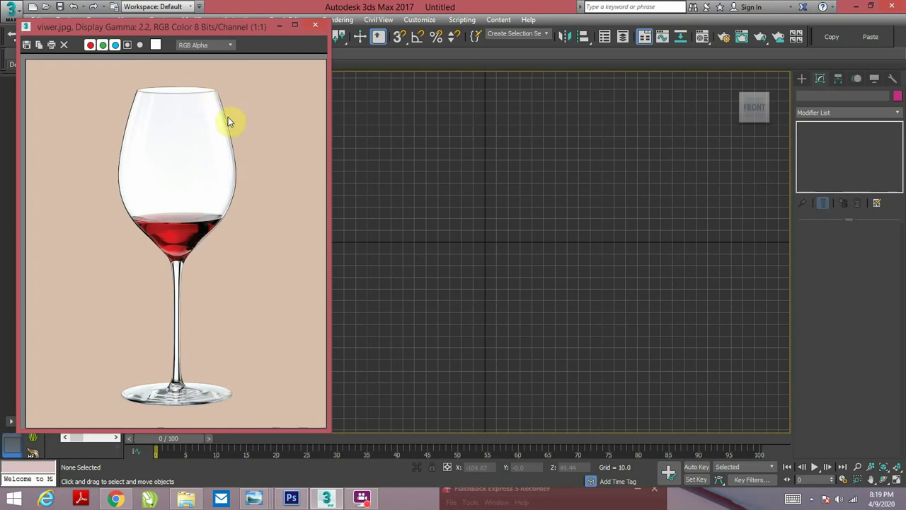
{"action": "left_click_drag", "start_coordinate": [226, 27], "coordinate": [216, 21]}
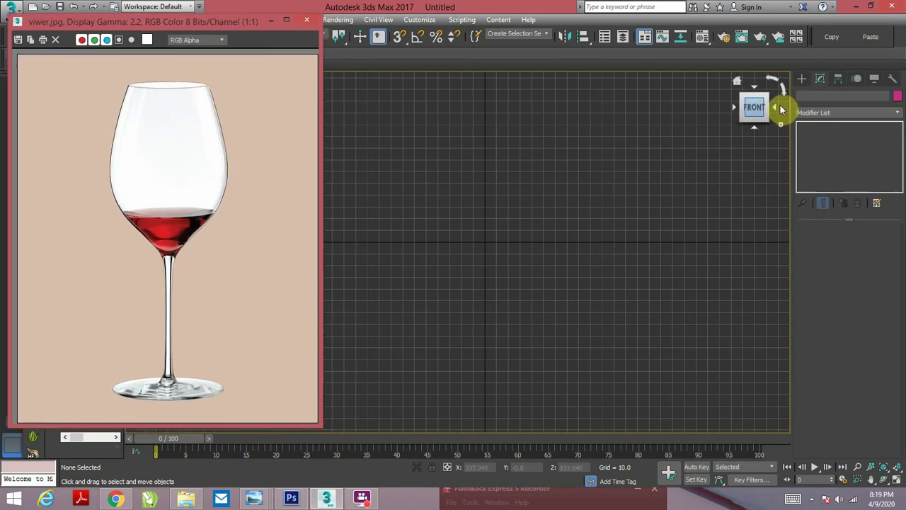
{"action": "left_click", "coordinate": [800, 79]}
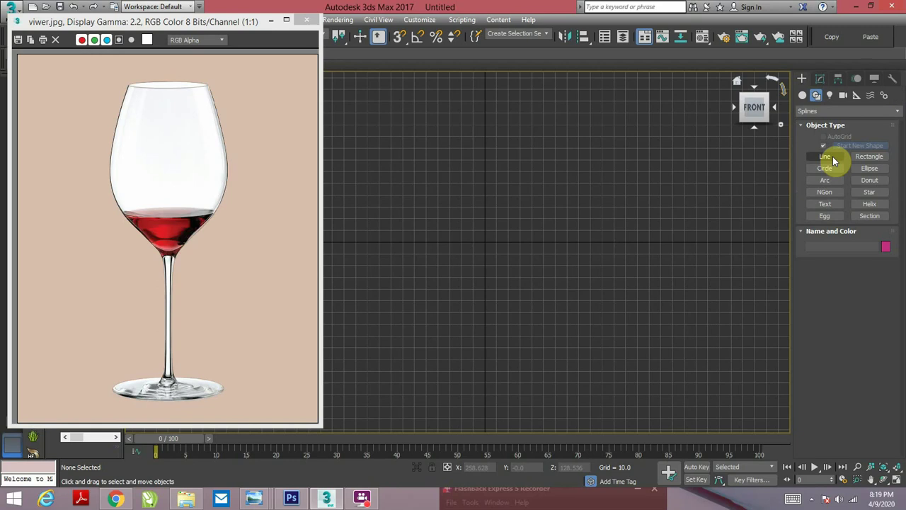
Start the Line tool and pan the Front view to frame the reference glass
{"action": "left_click", "coordinate": [831, 156]}
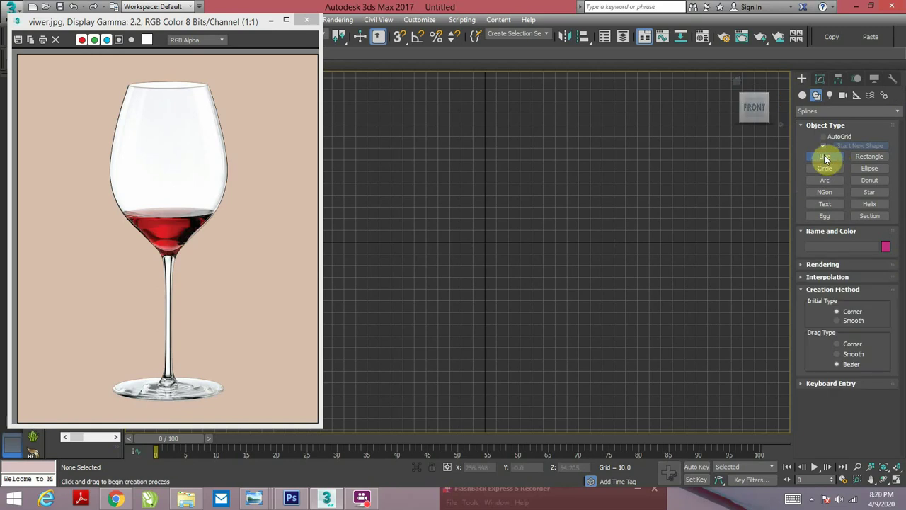
{"action": "middle_click_drag", "start_coordinate": [530, 211], "coordinate": [513, 295]}
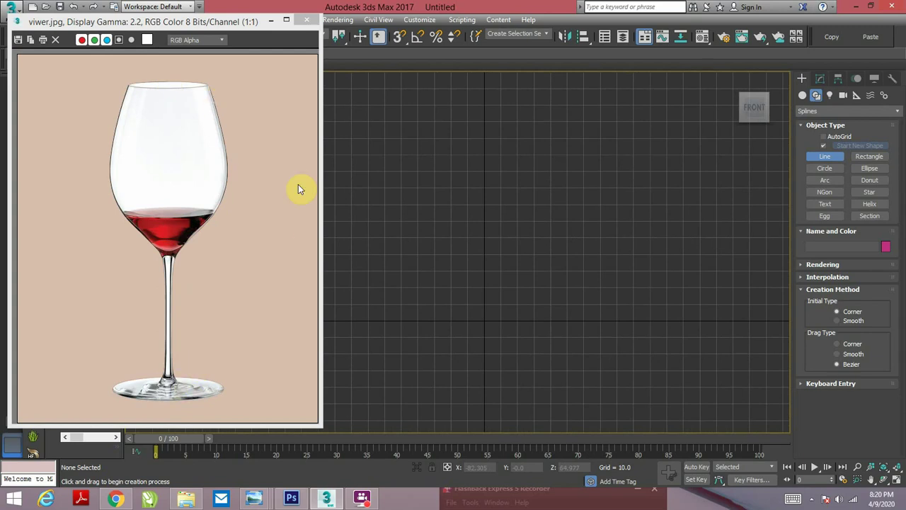
{"action": "mouse_move", "coordinate": [546, 247]}
{"action": "middle_mouse_down"}
{"action": "mouse_move", "coordinate": [532, 293]}
{"action": "mouse_move", "coordinate": [543, 283]}
{"action": "mouse_move", "coordinate": [518, 255]}
{"action": "middle_mouse_up"}
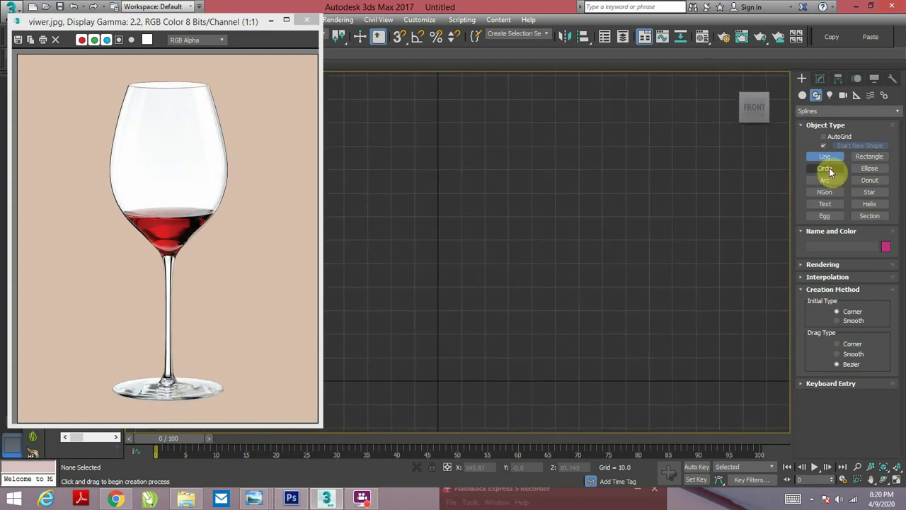
{"action": "left_click", "coordinate": [582, 137]}
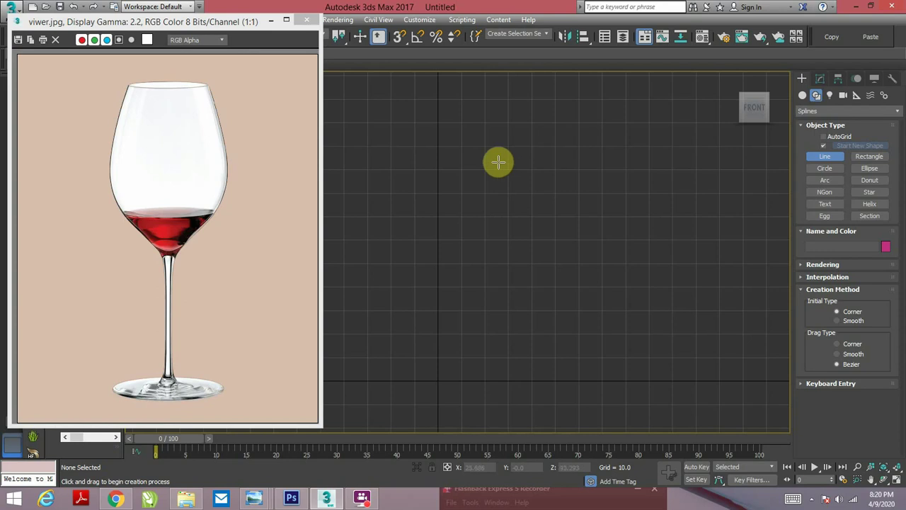
{"action": "middle_click_drag", "start_coordinate": [463, 189], "coordinate": [478, 208]}
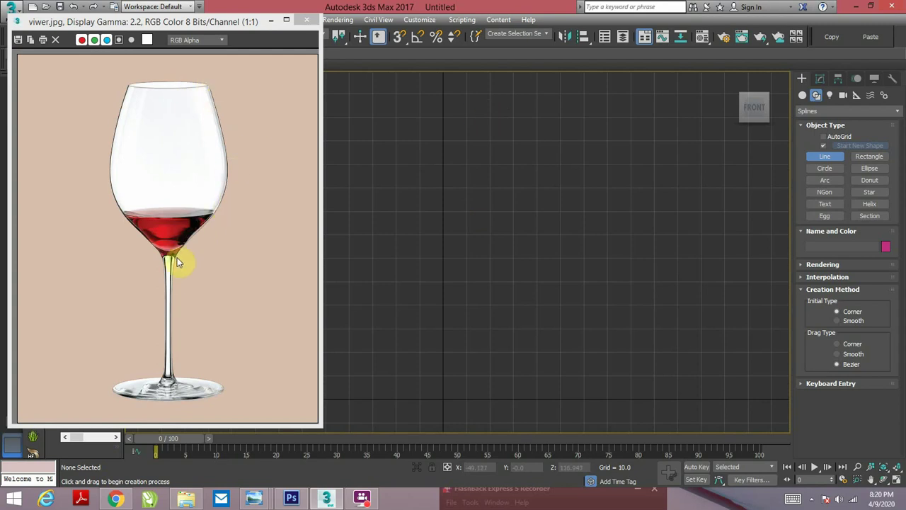
Trace the half-profile with vertices at the rim, bowl curve, stem and base edge, then finish
{"action": "left_click", "coordinate": [491, 100]}
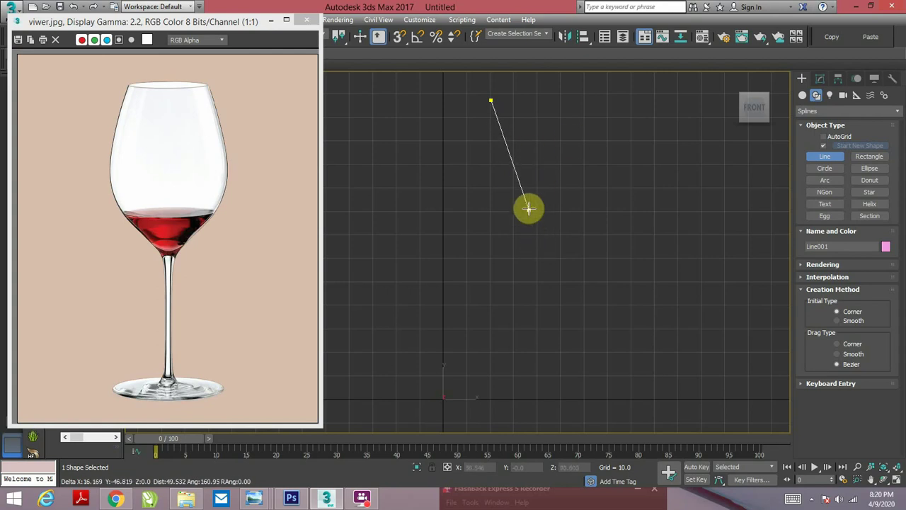
{"action": "left_click_drag", "start_coordinate": [534, 207], "coordinate": [530, 261]}
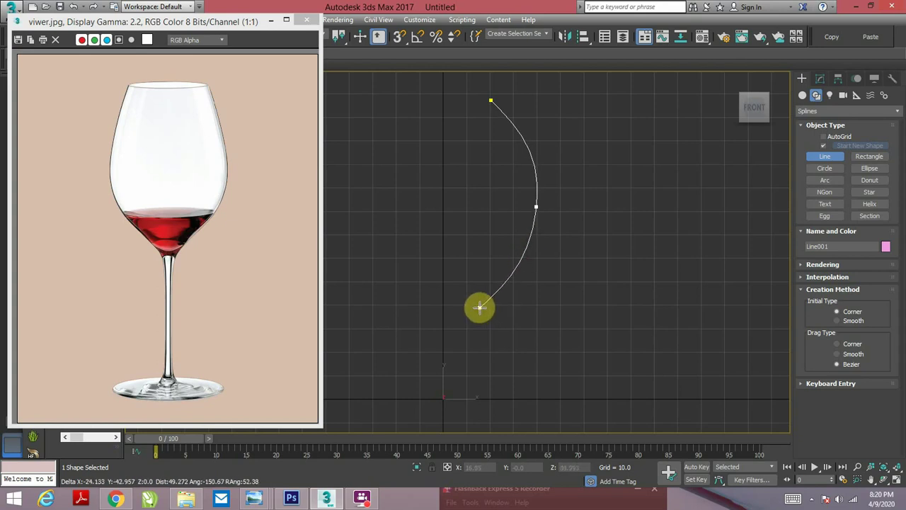
{"action": "left_click", "coordinate": [480, 310]}
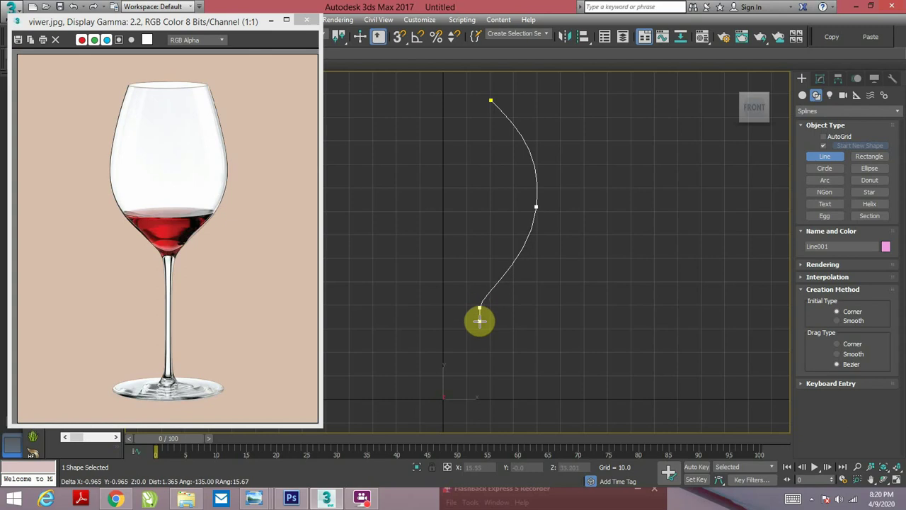
{"action": "left_click_drag", "start_coordinate": [479, 319], "coordinate": [482, 326]}
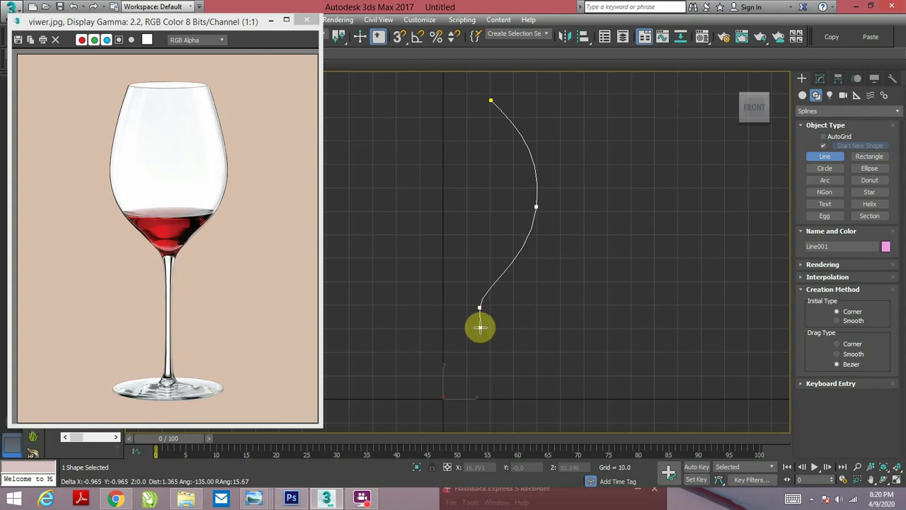
{"action": "scroll", "coordinate": [480, 350], "scroll_direction": "down", "scroll_amount": 2}
{"action": "middle_click_drag", "start_coordinate": [480, 350], "coordinate": [474, 282]}
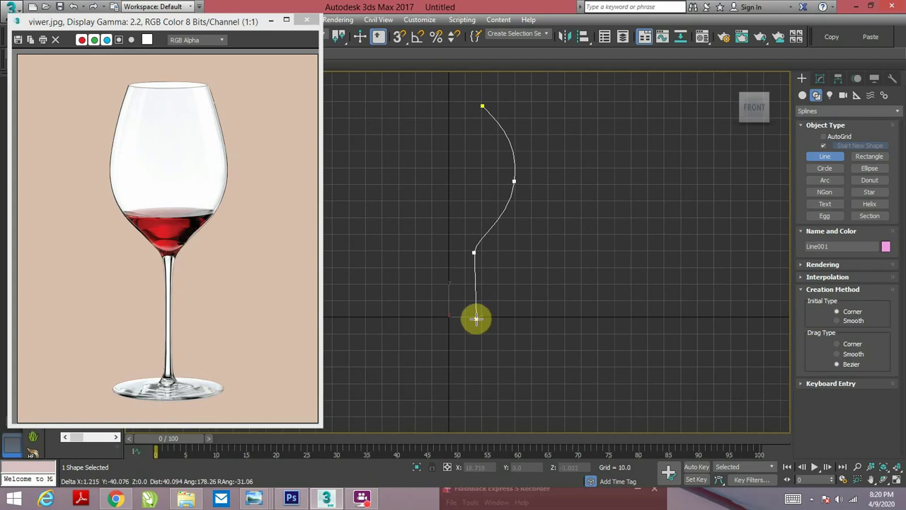
{"action": "left_click", "coordinate": [476, 318]}
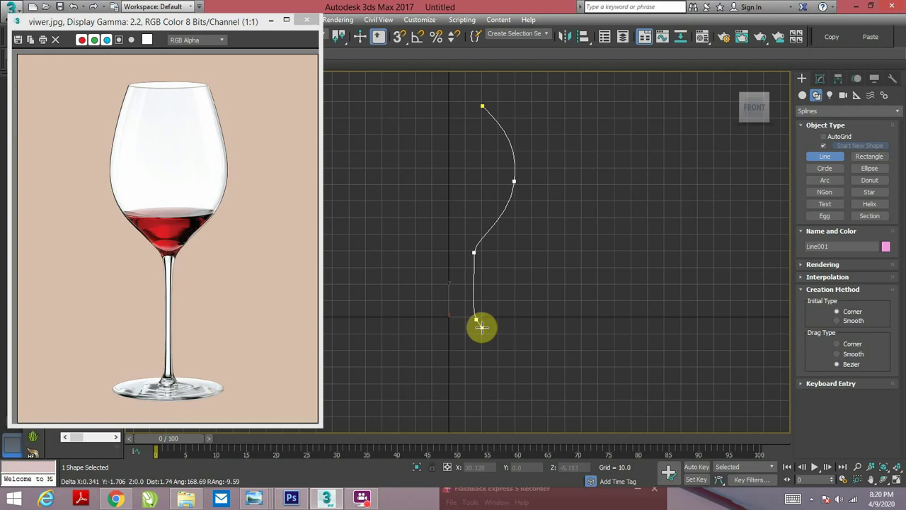
{"action": "left_click", "coordinate": [531, 355]}
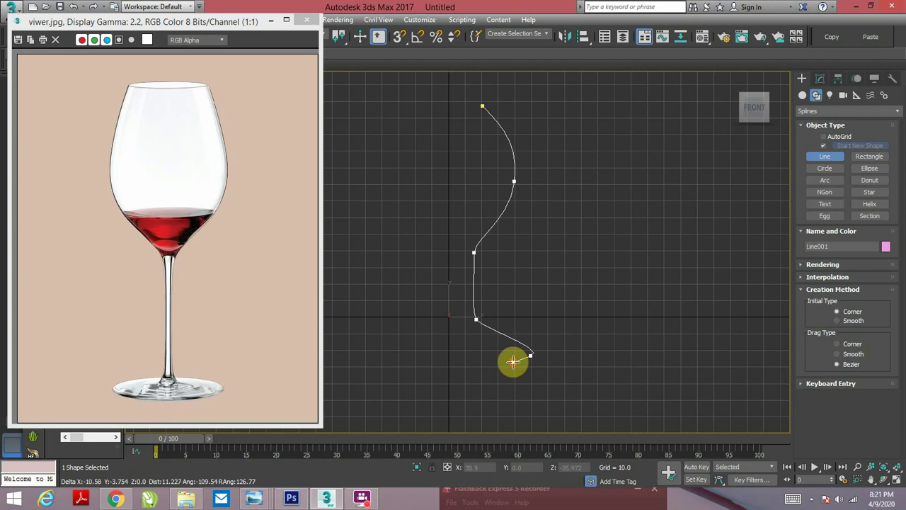
{"action": "right_click", "coordinate": [513, 348]}
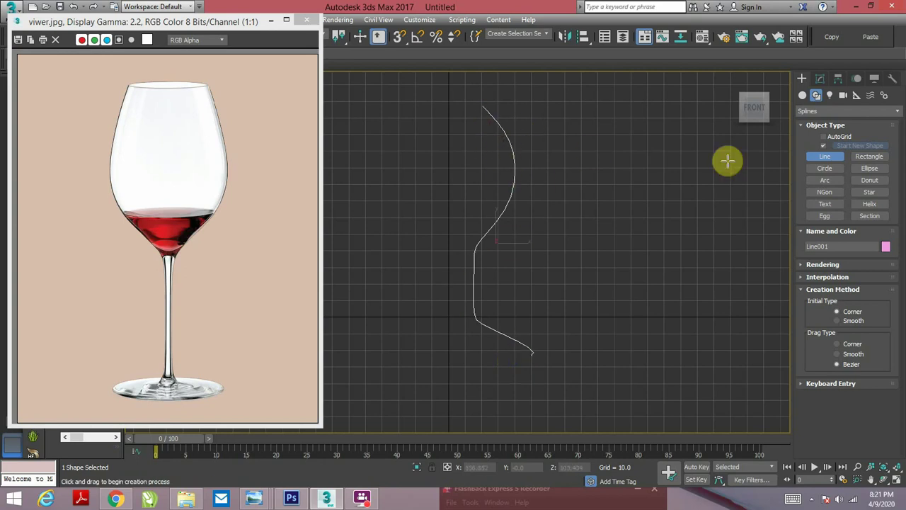
At Line001's Vertex level, select the bowl and top vertices and nudge the top point slightly
{"action": "left_click", "coordinate": [824, 157]}
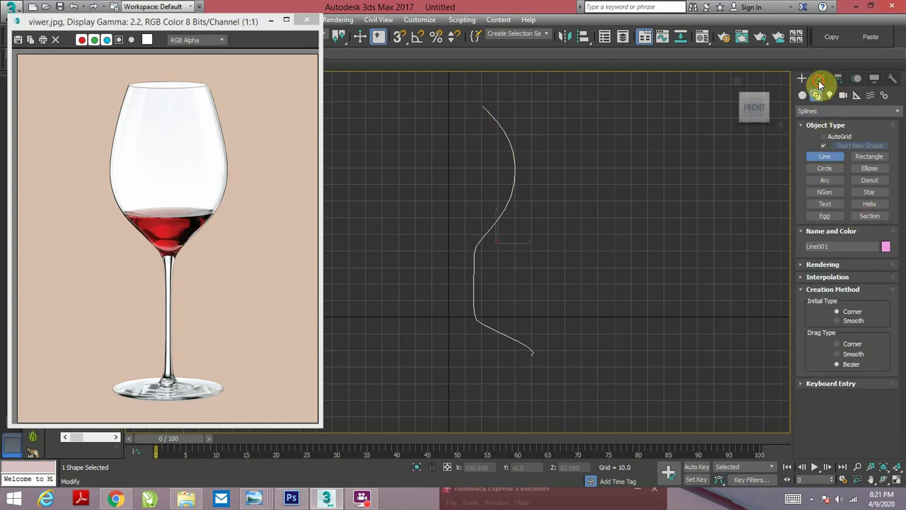
{"action": "left_click", "coordinate": [820, 83]}
{"action": "left_click", "coordinate": [834, 270]}
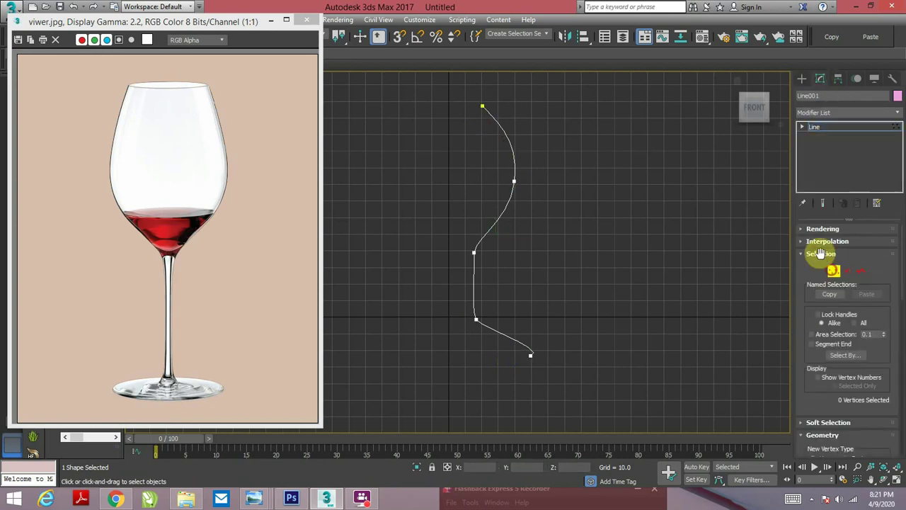
{"action": "left_click", "coordinate": [516, 181]}
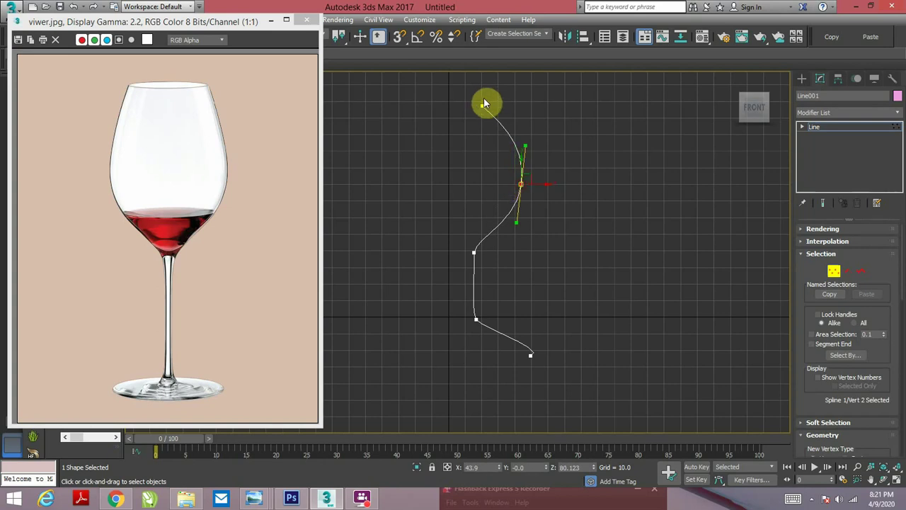
{"action": "left_click", "coordinate": [483, 106]}
{"action": "left_click_drag", "start_coordinate": [487, 108], "coordinate": [489, 107]}
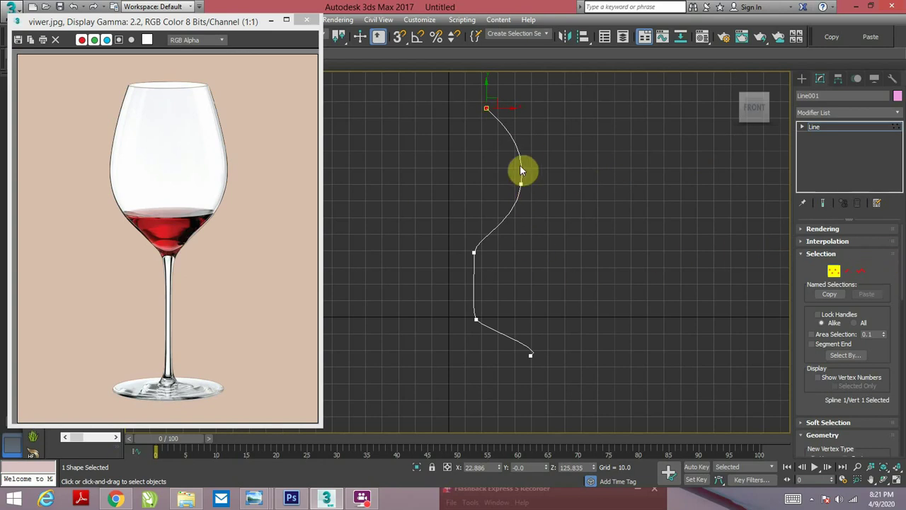
{"action": "left_click", "coordinate": [811, 112]}
Apply a Lathe modifier to Line001 and zoom extents on the result
{"action": "key", "text": "l"}
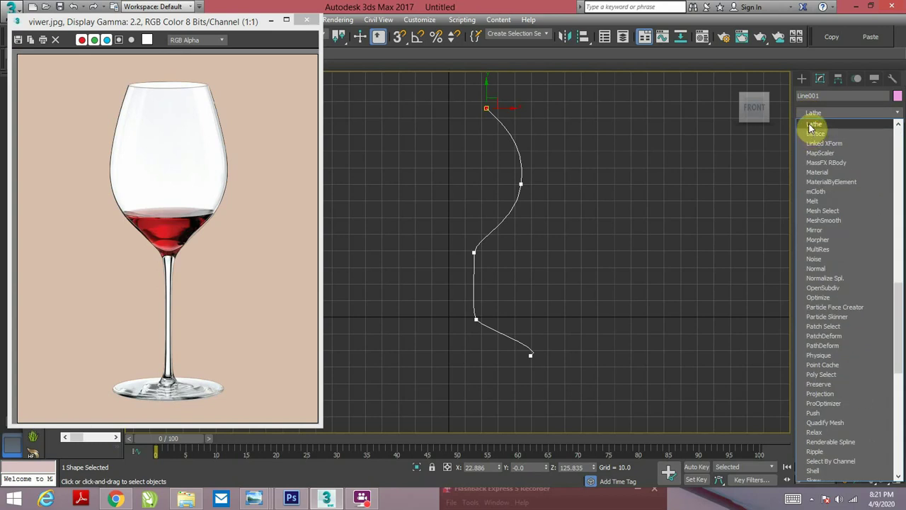
{"action": "left_click", "coordinate": [812, 127]}
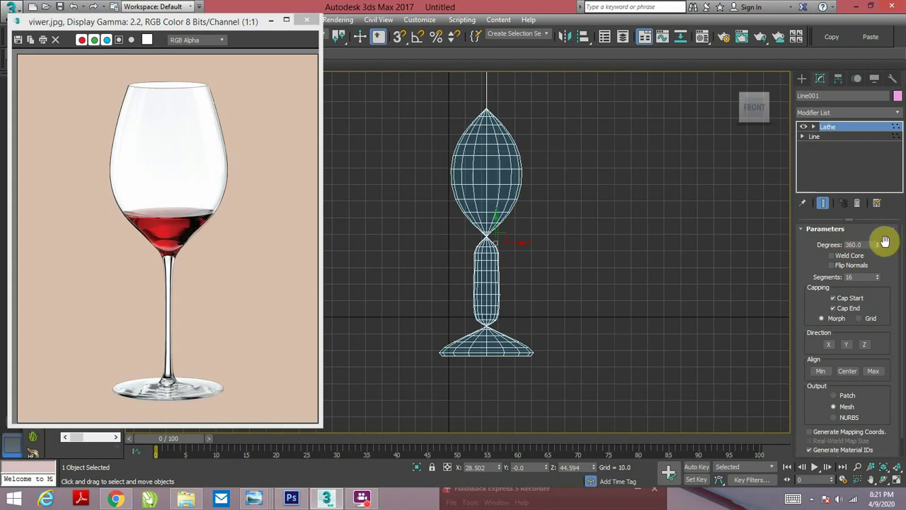
{"action": "scroll", "coordinate": [551, 284], "scroll_direction": "down", "scroll_amount": 2}
{"action": "scroll", "coordinate": [563, 283], "scroll_direction": "down", "scroll_amount": 2}
{"action": "scroll", "coordinate": [570, 248], "scroll_direction": "down", "scroll_amount": 2}
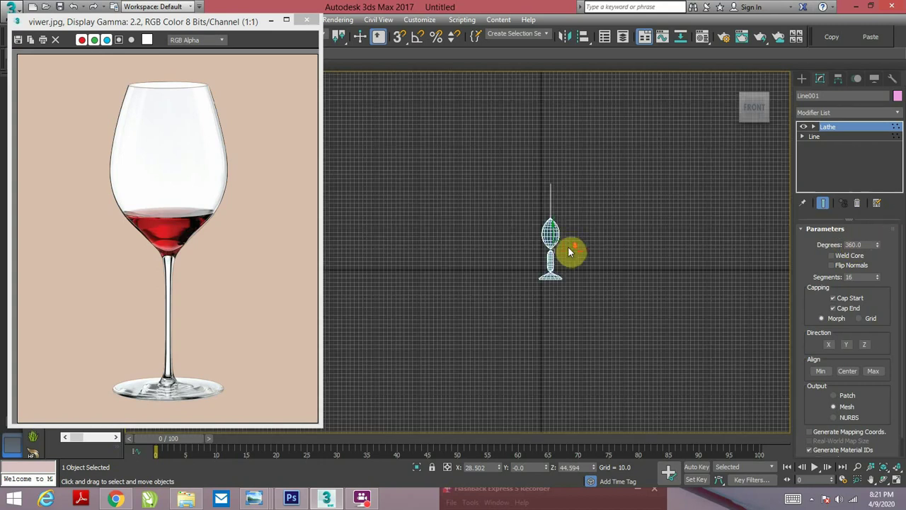
{"action": "key", "text": "z"}
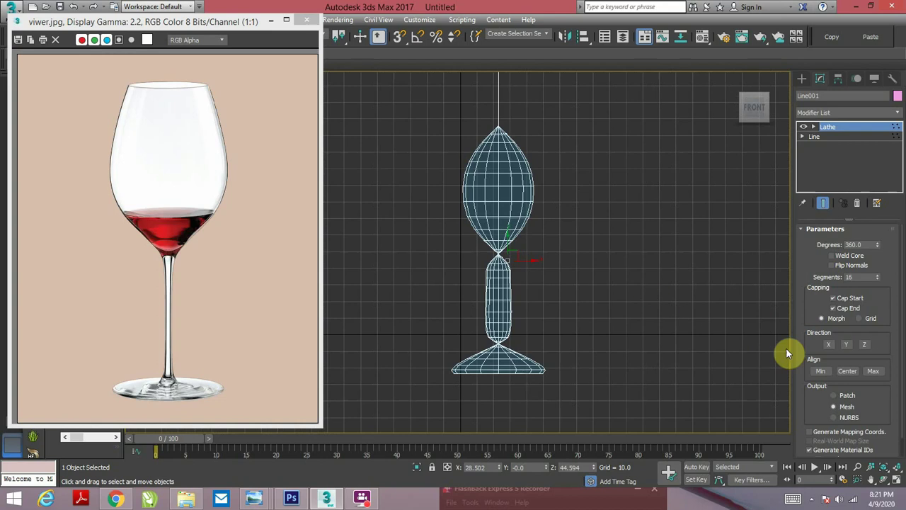
Try Min, Center and Max alignment, settling on Max, and select the Lathe Axis
{"action": "left_click", "coordinate": [818, 371]}
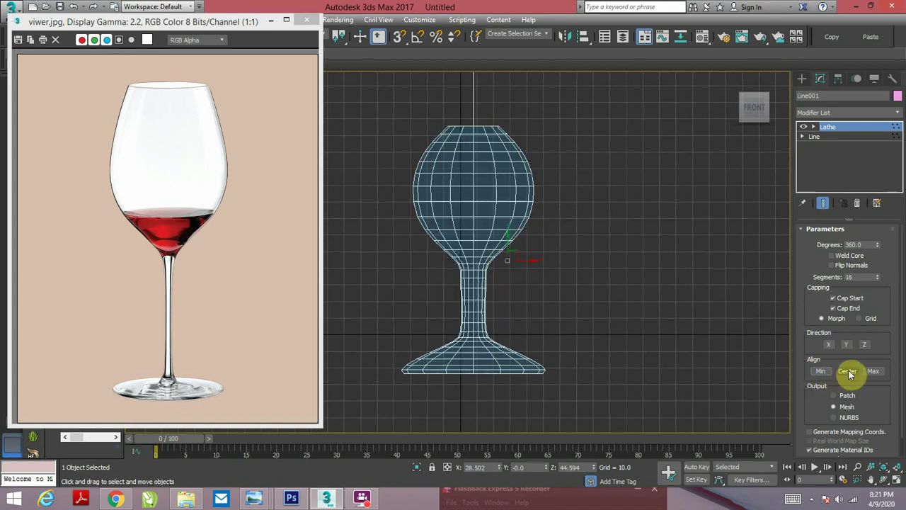
{"action": "left_click", "coordinate": [848, 371]}
{"action": "left_click", "coordinate": [873, 372]}
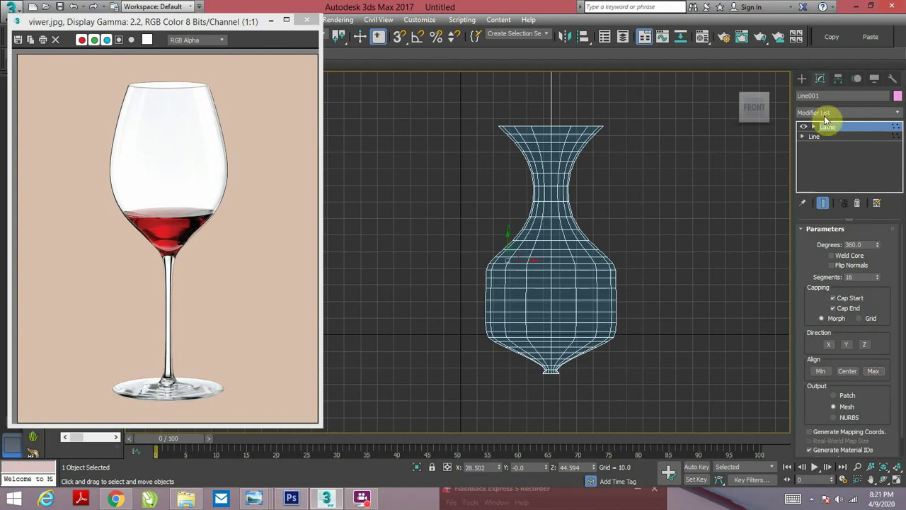
{"action": "left_click", "coordinate": [838, 136]}
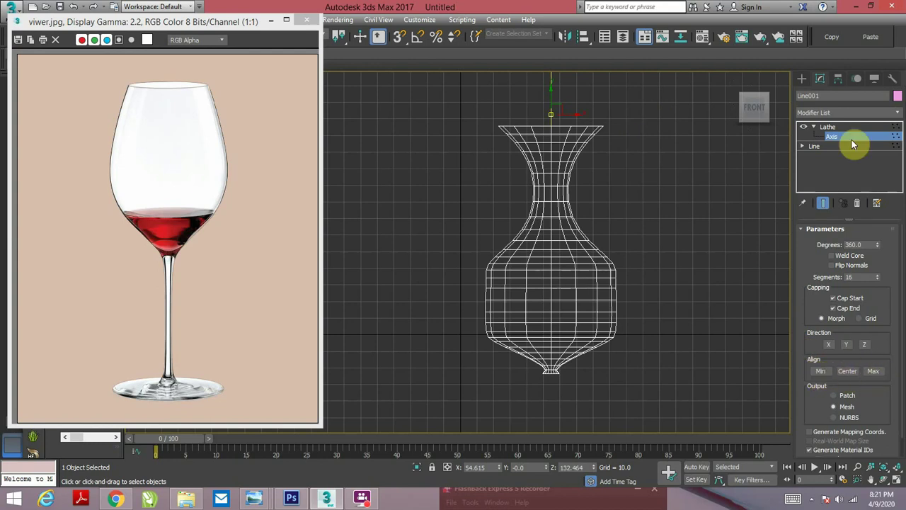
Shift the Lathe axis left and move the rim vertex right to widen the bowl
{"action": "left_click_drag", "start_coordinate": [558, 122], "coordinate": [500, 129]}
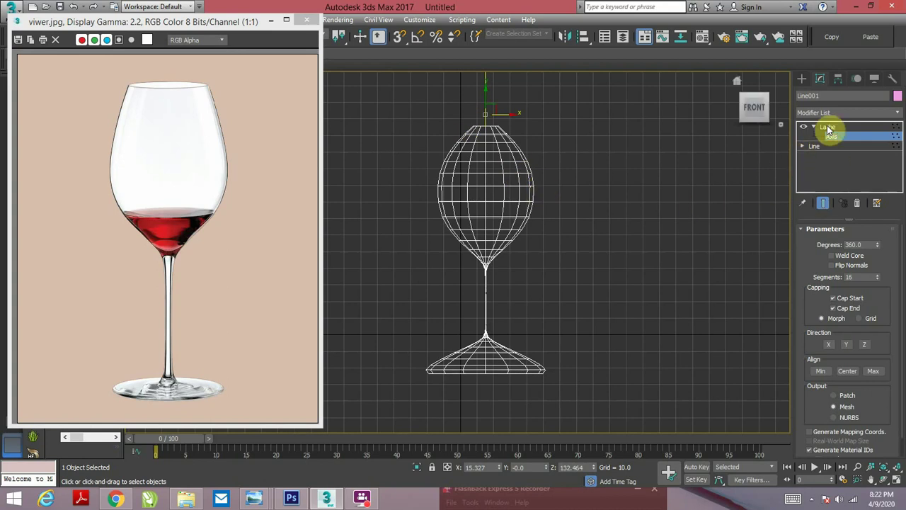
{"action": "left_click", "coordinate": [825, 146]}
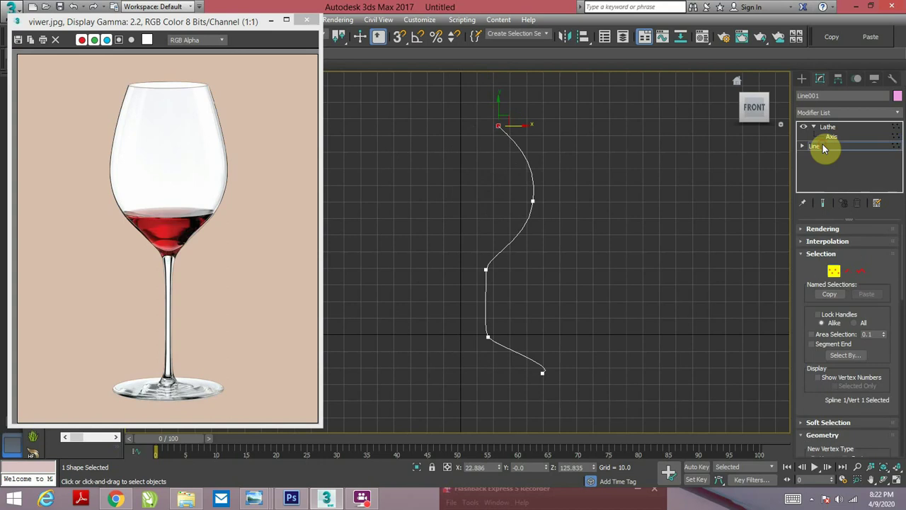
{"action": "left_click", "coordinate": [838, 127]}
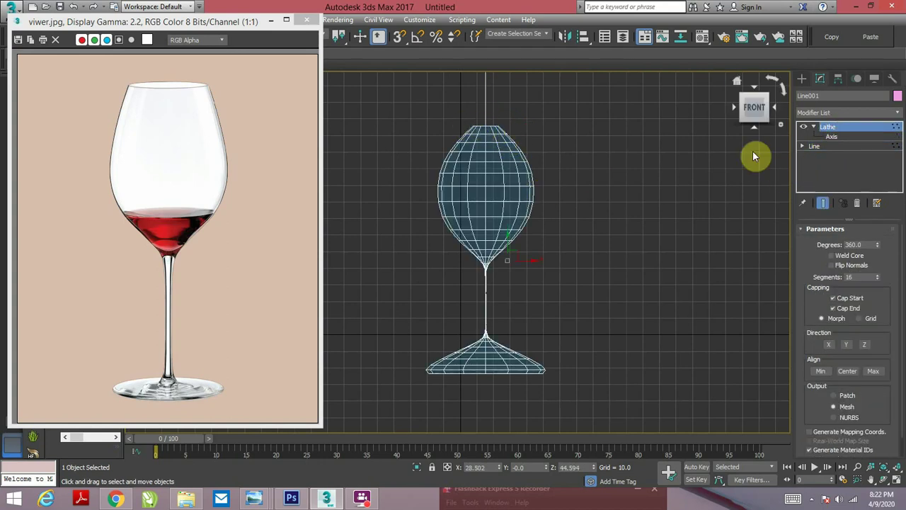
{"action": "left_click", "coordinate": [822, 146]}
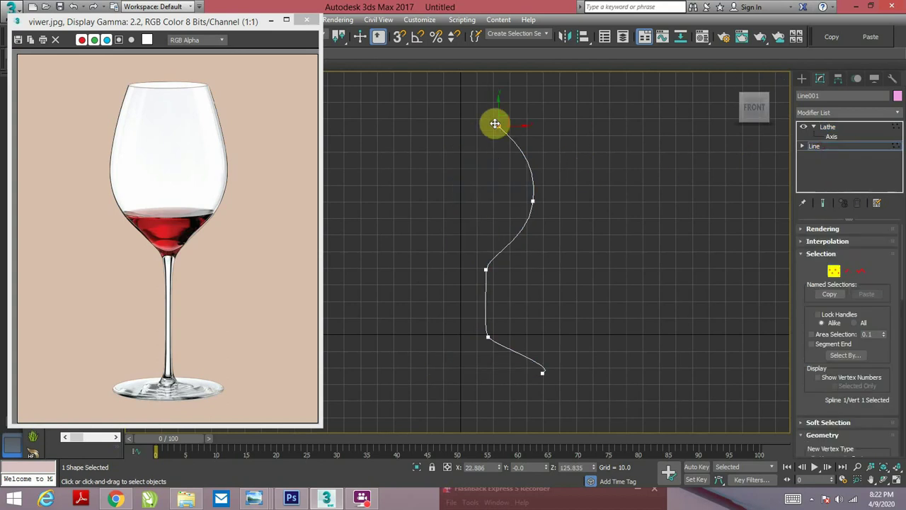
{"action": "left_click_drag", "start_coordinate": [516, 126], "coordinate": [534, 126]}
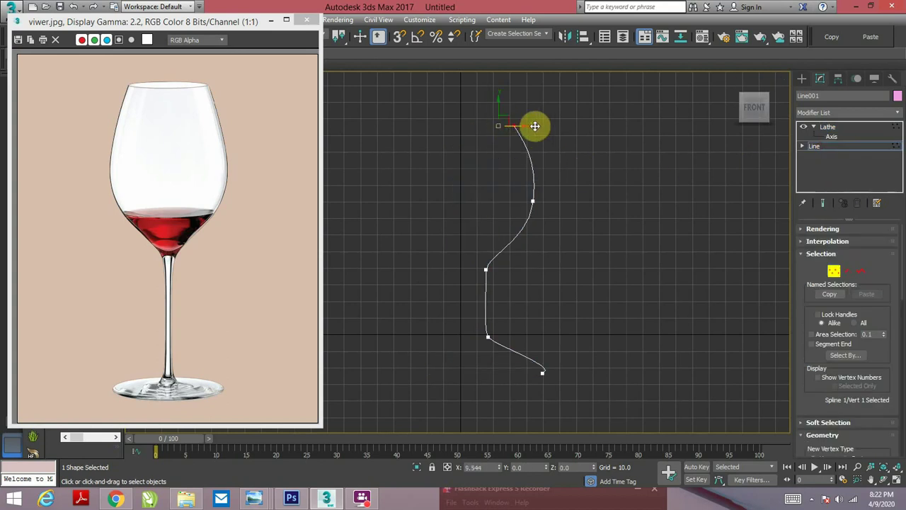
{"action": "left_click", "coordinate": [841, 129]}
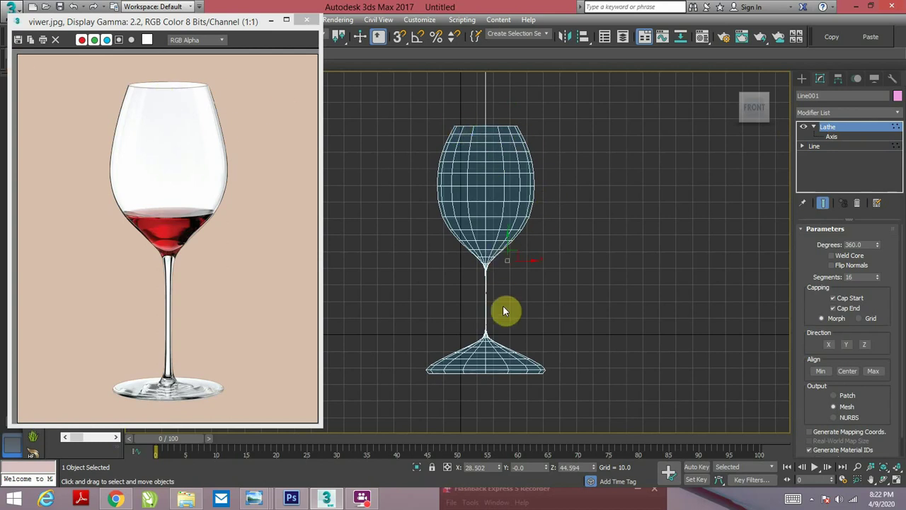
Maximize the Perspective viewport to show the shaded wine glass
{"action": "key", "text": "alt+w"}
{"action": "left_click", "coordinate": [677, 341]}
{"action": "key", "text": "alt+w"}
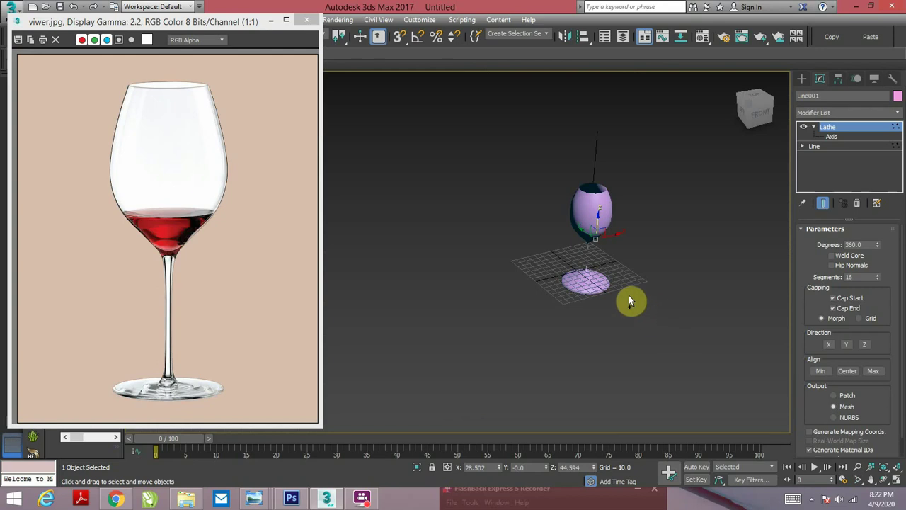
{"action": "key", "text": "alt+w"}
{"action": "left_click", "coordinate": [486, 226]}
{"action": "key", "text": "alt+w"}
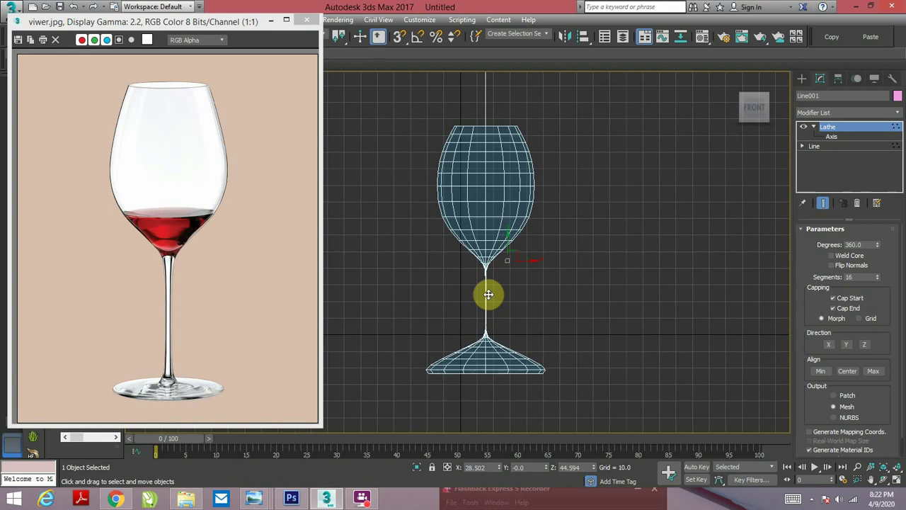
{"action": "key", "text": "alt+w"}
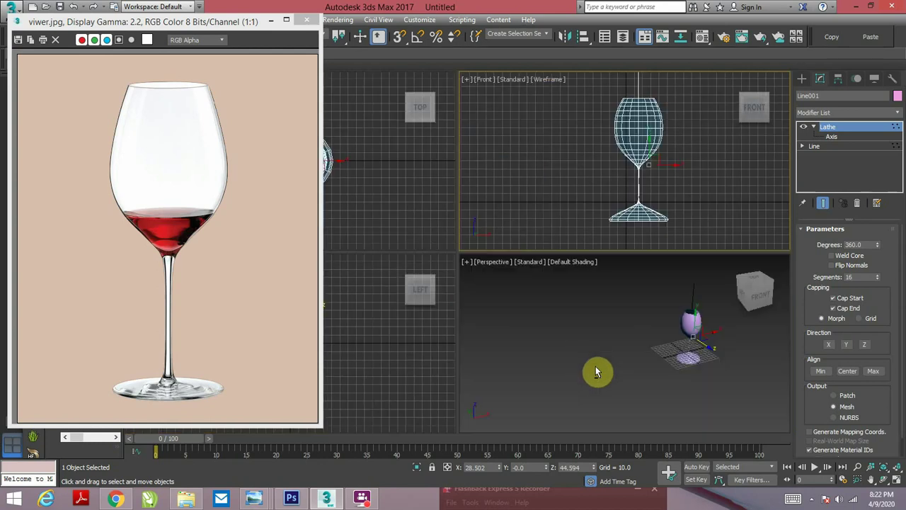
{"action": "key", "text": "alt+w"}
{"action": "mouse_move", "coordinate": [627, 330]}
{"action": "middle_mouse_down", "text": "alt"}
{"action": "mouse_move", "coordinate": [606, 256]}
{"action": "mouse_move", "coordinate": [593, 280]}
{"action": "middle_mouse_up", "text": "alt"}
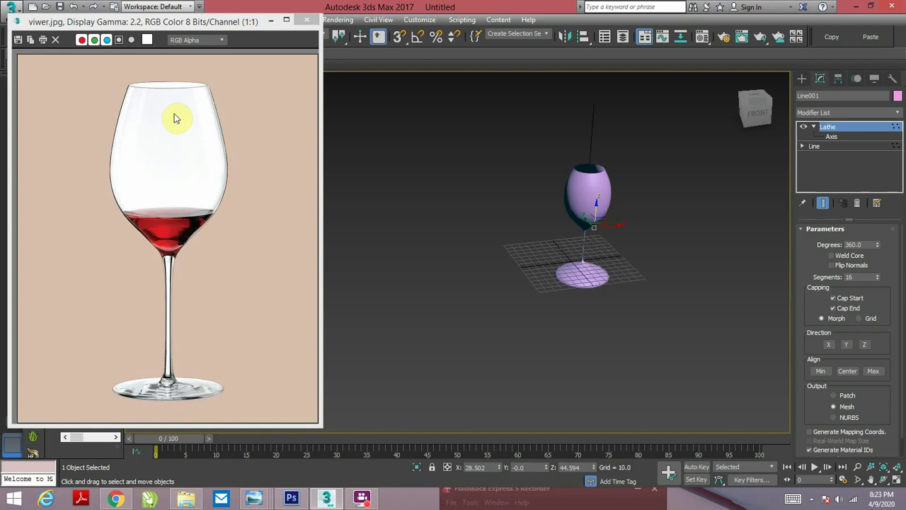
{"action": "left_click", "coordinate": [176, 118]}
Orbit, zoom and pan the Perspective view close onto the glass's capped end
{"action": "mouse_move", "coordinate": [418, 207]}
{"action": "middle_mouse_down", "text": "alt"}
{"action": "mouse_move", "coordinate": [586, 199]}
{"action": "mouse_move", "coordinate": [587, 239]}
{"action": "mouse_move", "coordinate": [571, 191]}
{"action": "middle_mouse_up", "text": "alt"}
{"action": "scroll", "coordinate": [587, 238], "scroll_direction": "up", "scroll_amount": 3}
{"action": "scroll", "coordinate": [586, 238], "scroll_direction": "up", "scroll_amount": 3}
{"action": "scroll", "coordinate": [586, 239], "scroll_direction": "up", "scroll_amount": 3}
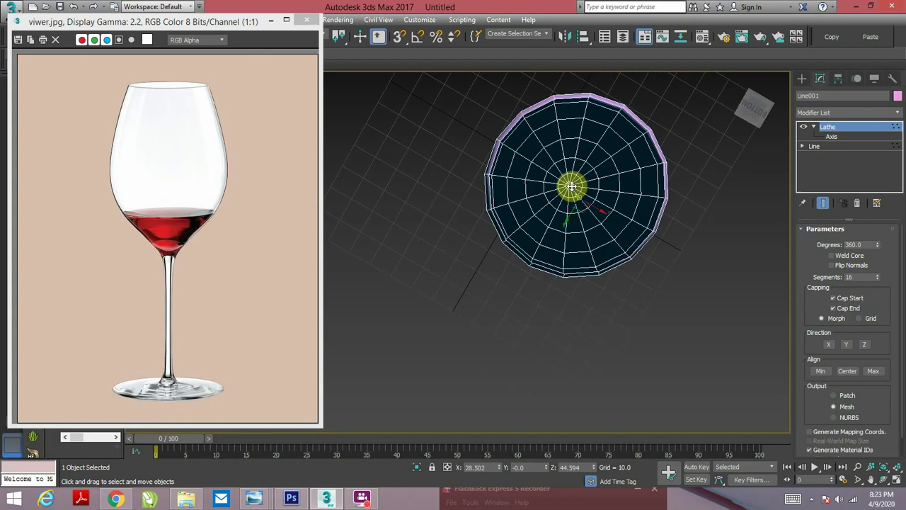
{"action": "mouse_move", "coordinate": [571, 191]}
{"action": "middle_mouse_down", "text": "alt"}
{"action": "mouse_move", "coordinate": [587, 175]}
{"action": "mouse_move", "coordinate": [566, 152]}
{"action": "mouse_move", "coordinate": [496, 132]}
{"action": "mouse_move", "coordinate": [502, 81]}
{"action": "mouse_move", "coordinate": [496, 189]}
{"action": "mouse_move", "coordinate": [492, 158]}
{"action": "middle_mouse_up", "text": "alt"}
{"action": "scroll", "coordinate": [566, 152], "scroll_direction": "up", "scroll_amount": 3}
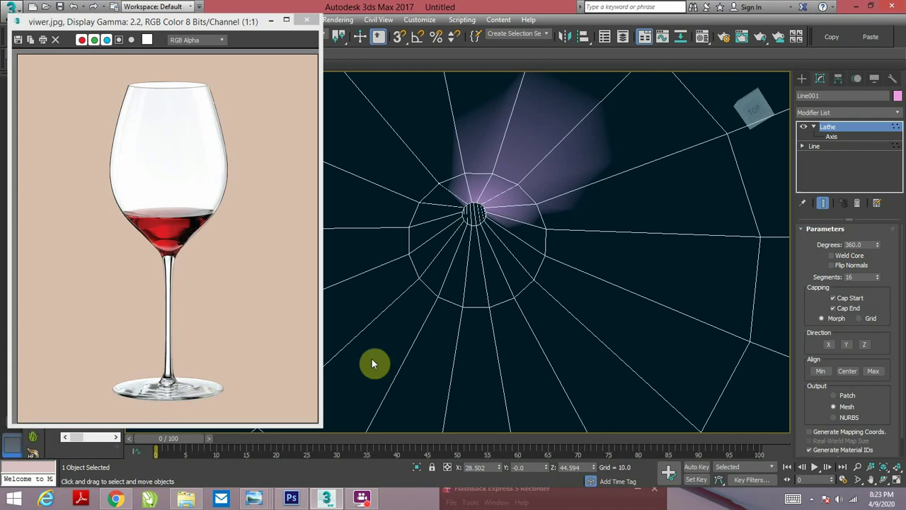
{"action": "middle_click_drag", "start_coordinate": [479, 259], "coordinate": [478, 349]}
{"action": "mouse_move", "coordinate": [459, 277]}
{"action": "middle_mouse_down", "text": "alt"}
{"action": "mouse_move", "coordinate": [486, 316]}
{"action": "mouse_move", "coordinate": [481, 292]}
{"action": "mouse_move", "coordinate": [495, 323]}
{"action": "middle_mouse_up", "text": "alt"}
{"action": "scroll", "coordinate": [482, 292], "scroll_direction": "down", "scroll_amount": 5}
{"action": "scroll", "coordinate": [495, 323], "scroll_direction": "up", "scroll_amount": 5}
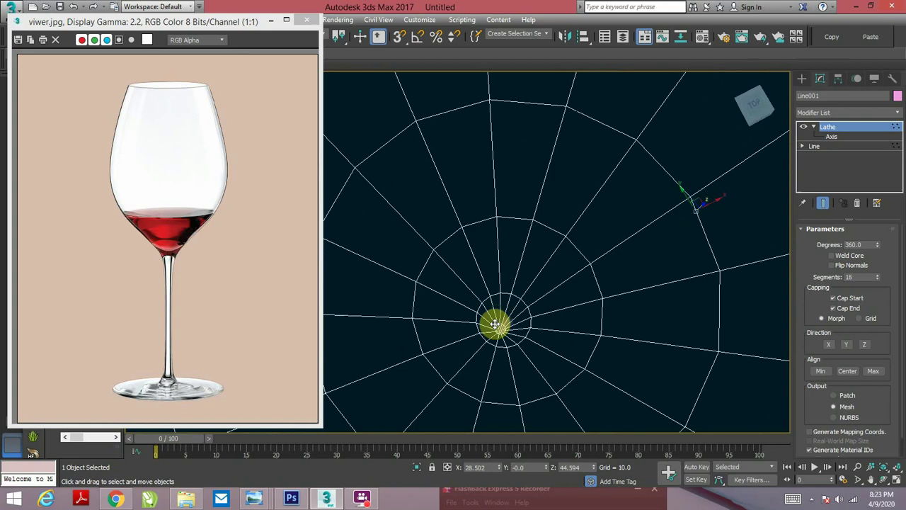
Convert the glass to Editable Poly and select the 16-polygon ring at the base centre
{"action": "right_click", "coordinate": [494, 238]}
{"action": "mouse_move", "coordinate": [515, 362]}
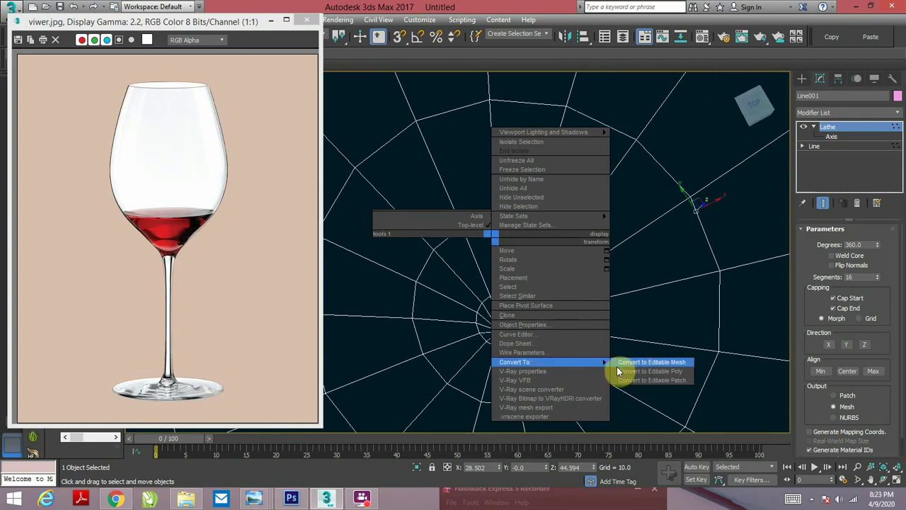
{"action": "left_click", "coordinate": [618, 371]}
{"action": "left_click", "coordinate": [859, 242]}
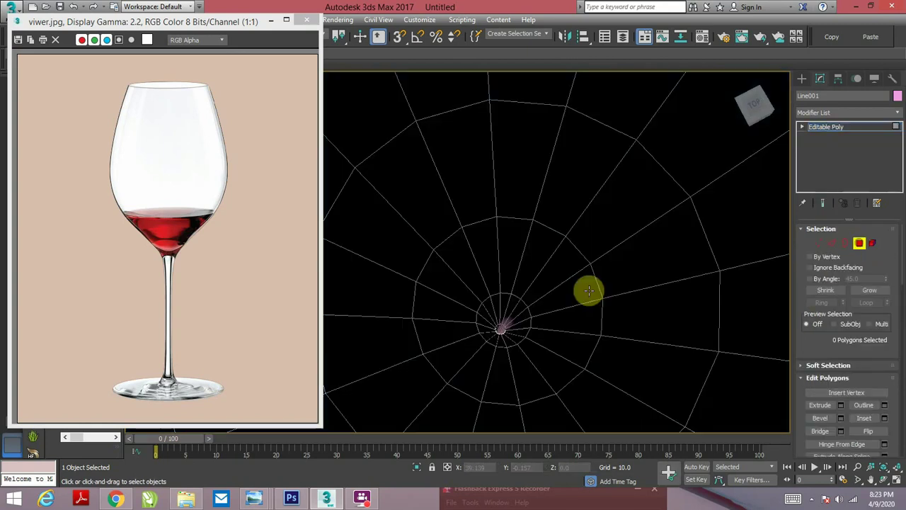
{"action": "left_click", "coordinate": [550, 300]}
{"action": "left_click", "coordinate": [559, 265], "text": "shift"}
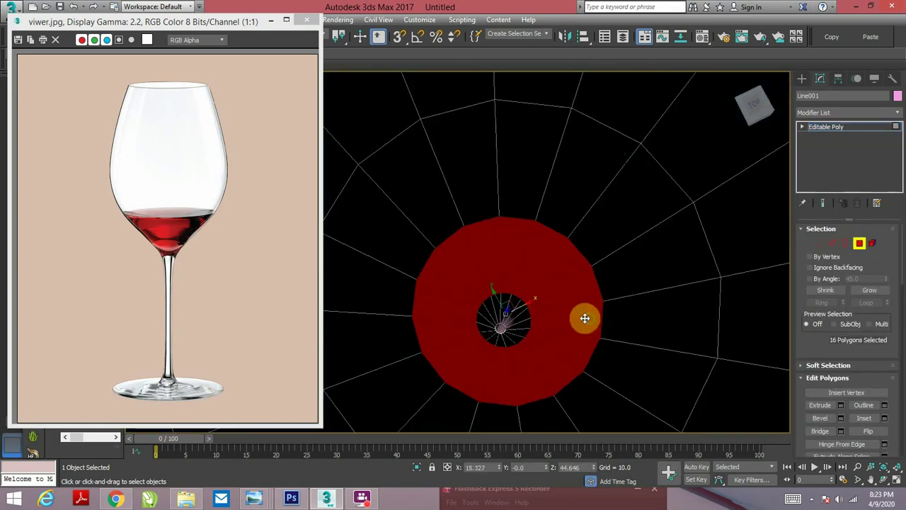
{"action": "mouse_move", "coordinate": [585, 318]}
{"action": "middle_mouse_down", "text": "alt"}
{"action": "mouse_move", "coordinate": [556, 300]}
{"action": "mouse_move", "coordinate": [524, 300]}
{"action": "mouse_move", "coordinate": [512, 324]}
{"action": "middle_mouse_up", "text": "alt"}
{"action": "scroll", "coordinate": [516, 319], "scroll_direction": "up", "scroll_amount": 5}
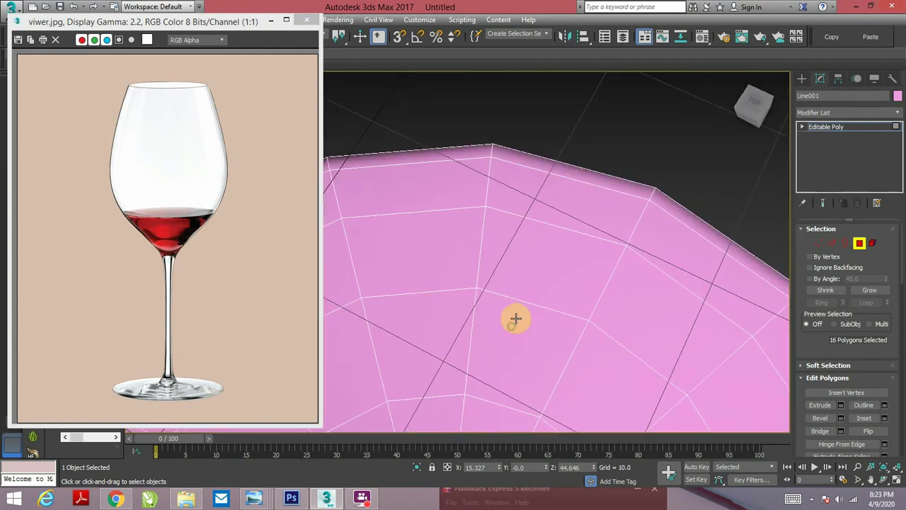
{"action": "scroll", "coordinate": [516, 319], "scroll_direction": "down", "scroll_amount": 5}
{"action": "left_click", "coordinate": [522, 296]}
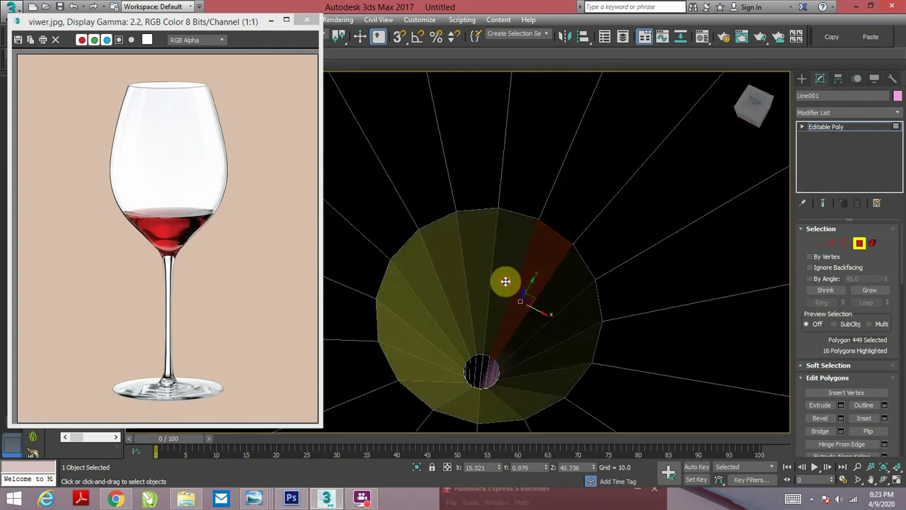
{"action": "left_click", "coordinate": [597, 283], "text": "shift"}
{"action": "scroll", "coordinate": [581, 286], "scroll_direction": "down", "scroll_amount": 5}
{"action": "scroll", "coordinate": [609, 276], "scroll_direction": "up", "scroll_amount": 1}
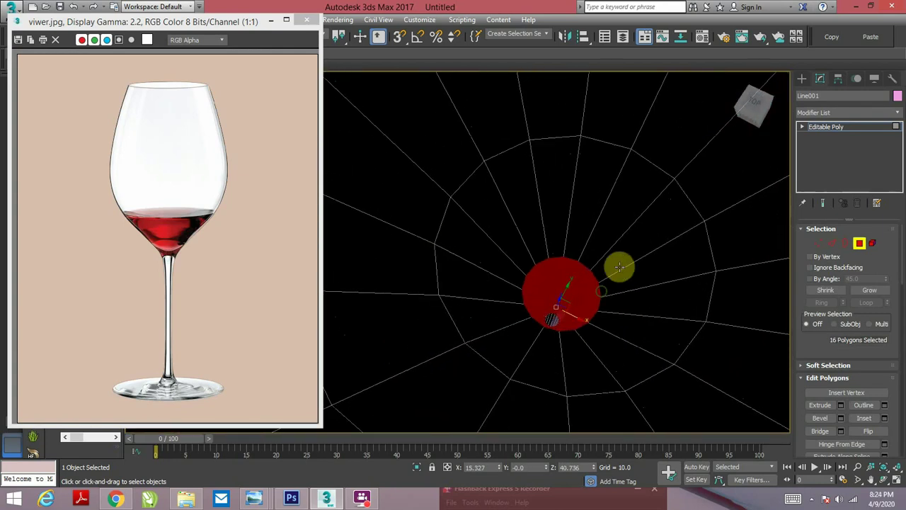
Try extruding the selected polygon ring, dragging to change its height
{"action": "right_click", "coordinate": [619, 267]}
{"action": "left_click", "coordinate": [510, 282]}
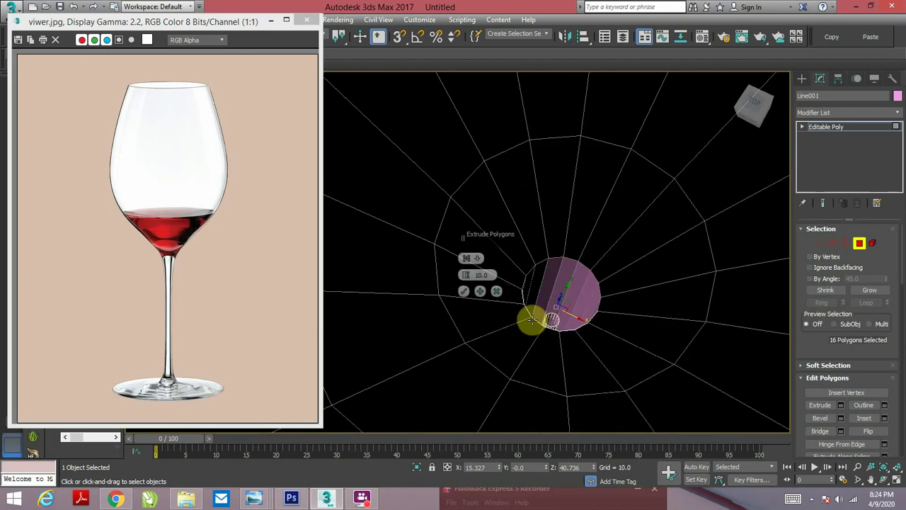
{"action": "mouse_move", "coordinate": [466, 259]}
{"action": "left_mouse_down"}
{"action": "mouse_move", "coordinate": [466, 274]}
{"action": "mouse_move", "coordinate": [468, 226]}
{"action": "mouse_move", "coordinate": [467, 281]}
{"action": "mouse_move", "coordinate": [467, 252]}
{"action": "left_mouse_up"}
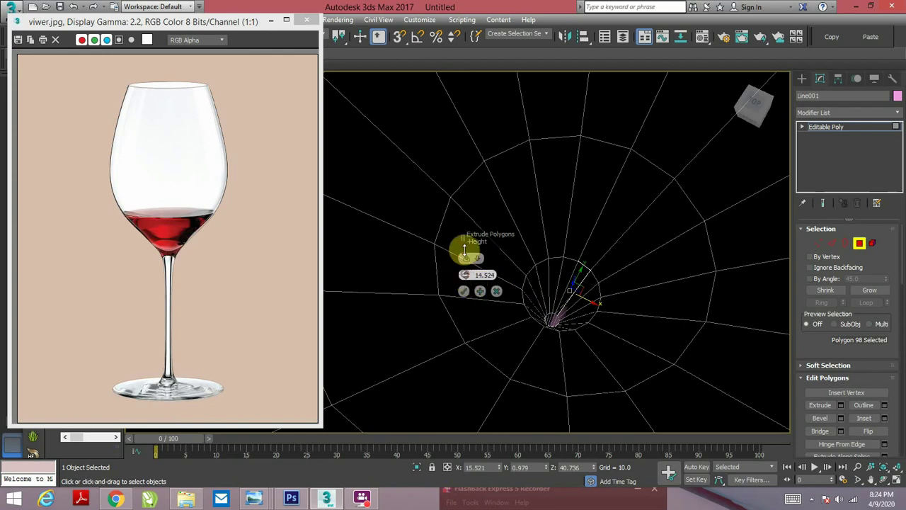
Select a centre edge, switch to Border mode, orbit the base, then return to Polygon mode
{"action": "left_click", "coordinate": [833, 243]}
{"action": "left_click", "coordinate": [582, 268]}
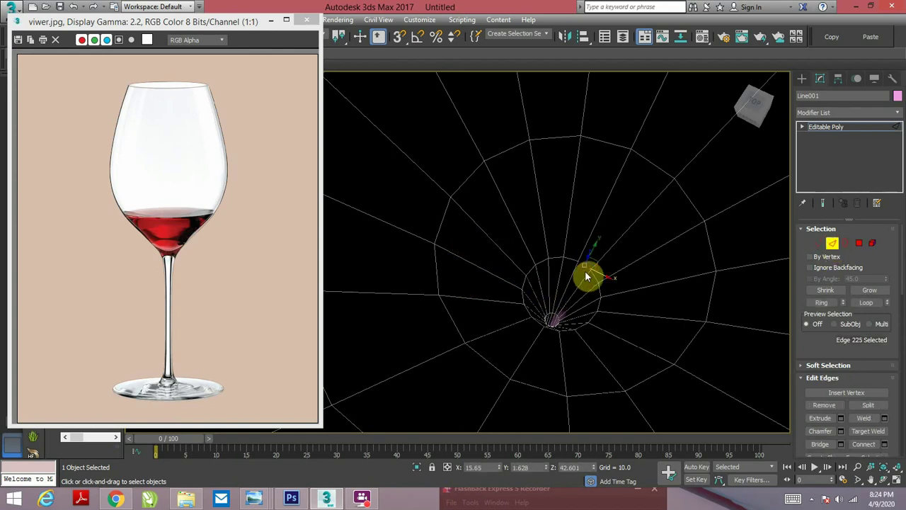
{"action": "left_click", "coordinate": [847, 245]}
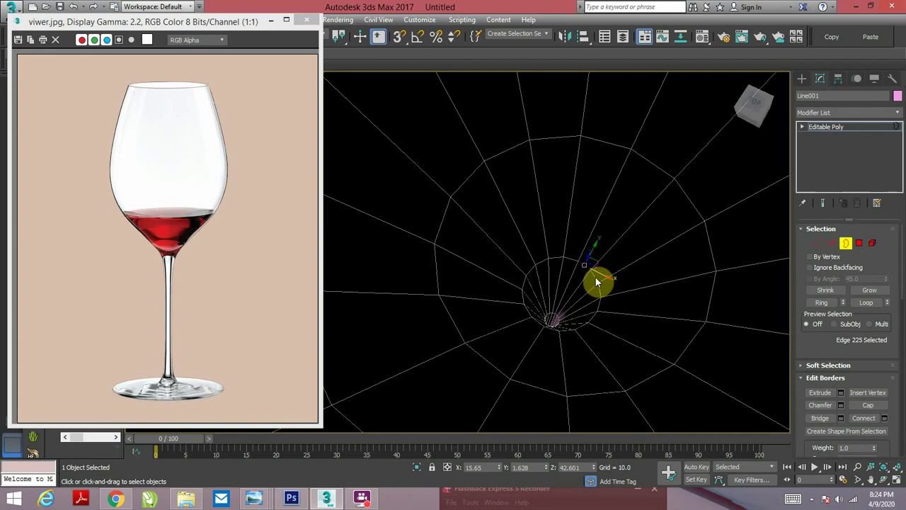
{"action": "left_click", "coordinate": [594, 275]}
{"action": "mouse_move", "coordinate": [594, 275]}
{"action": "middle_mouse_down", "text": "alt"}
{"action": "mouse_move", "coordinate": [567, 284]}
{"action": "mouse_move", "coordinate": [595, 304]}
{"action": "mouse_move", "coordinate": [581, 291]}
{"action": "mouse_move", "coordinate": [788, 263]}
{"action": "middle_mouse_up", "text": "alt"}
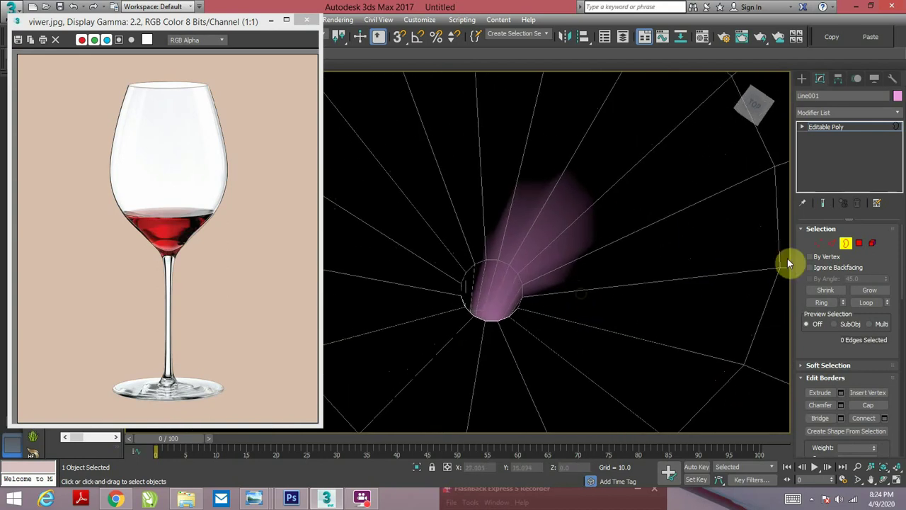
{"action": "left_click", "coordinate": [858, 245]}
Select the 16 cap polygons and start an Extrude set to Local Normal
{"action": "left_click", "coordinate": [502, 275]}
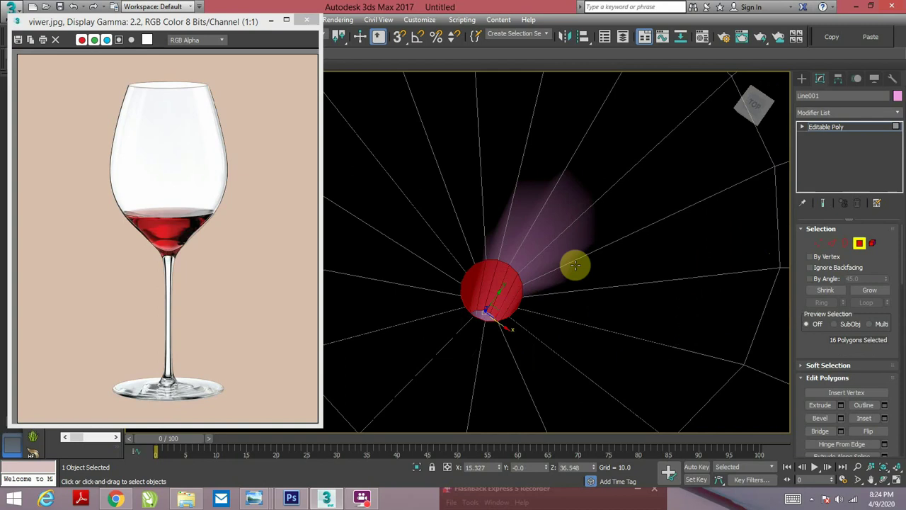
{"action": "right_click", "coordinate": [576, 265]}
{"action": "left_click", "coordinate": [472, 287]}
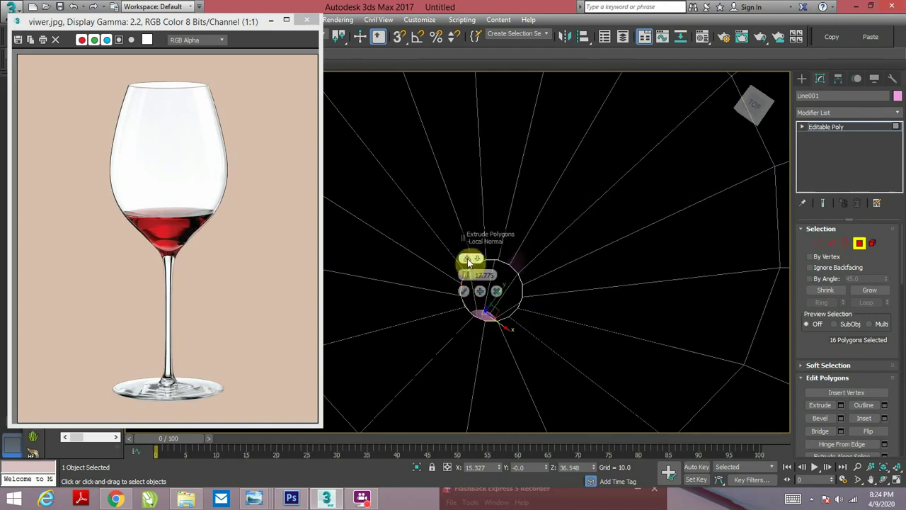
{"action": "left_click", "coordinate": [469, 259]}
{"action": "left_click", "coordinate": [482, 278]}
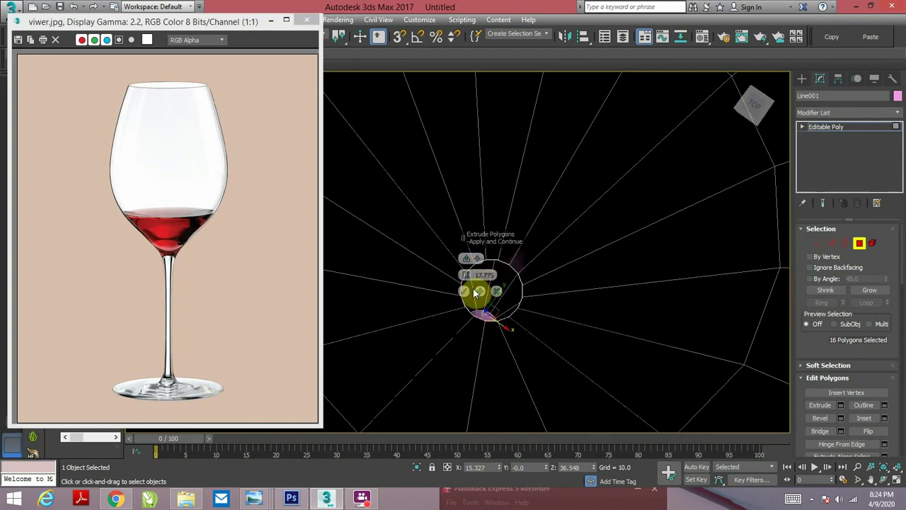
Try extrusion heights around 60 and 3.779 while viewing the base from below
{"action": "left_click_drag", "start_coordinate": [473, 275], "coordinate": [496, 228]}
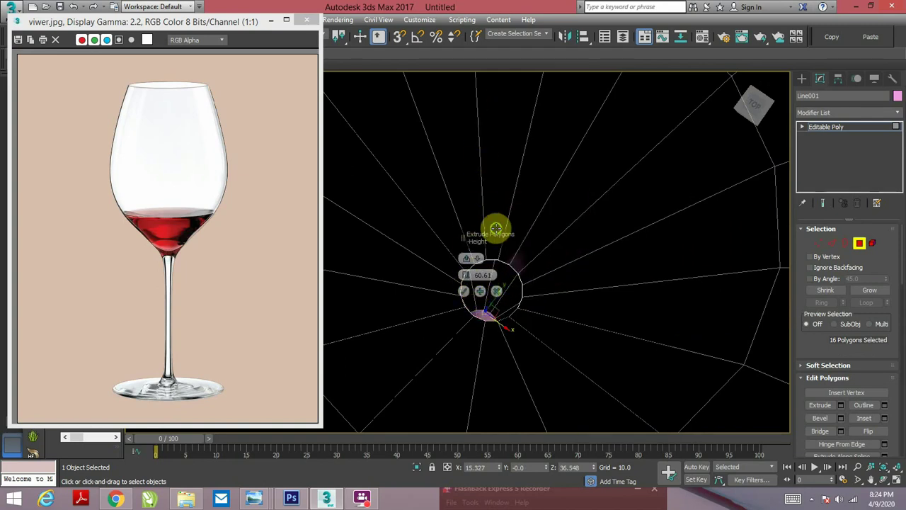
{"action": "scroll", "coordinate": [495, 228], "scroll_direction": "down", "scroll_amount": 5}
{"action": "scroll", "coordinate": [500, 268], "scroll_direction": "down", "scroll_amount": 3}
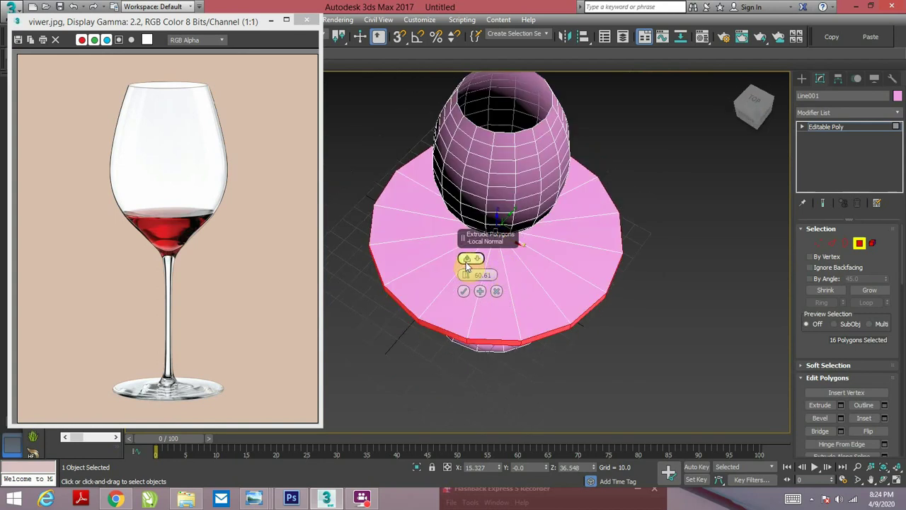
{"action": "left_click_drag", "start_coordinate": [465, 274], "coordinate": [477, 310]}
{"action": "left_click_drag", "start_coordinate": [503, 422], "coordinate": [512, 491]}
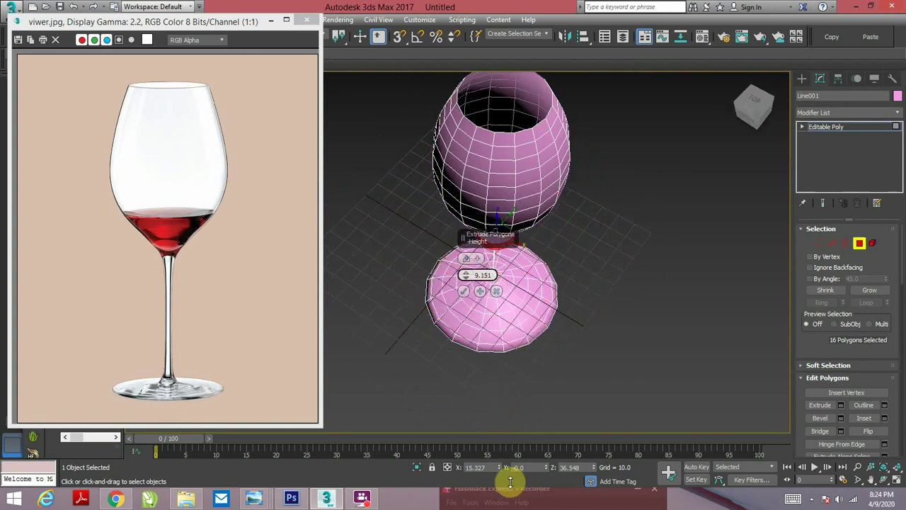
{"action": "scroll", "coordinate": [499, 264], "scroll_direction": "up", "scroll_amount": 5}
{"action": "scroll", "coordinate": [499, 264], "scroll_direction": "up", "scroll_amount": 2}
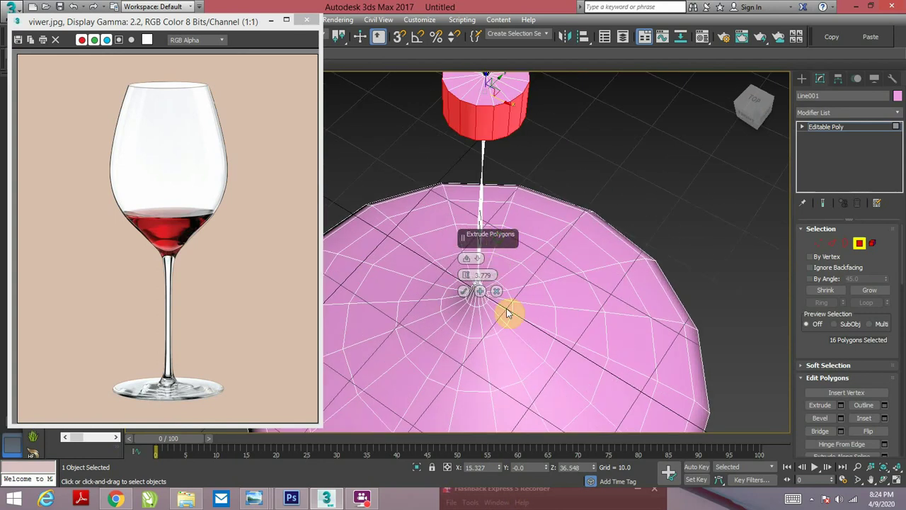
{"action": "scroll", "coordinate": [521, 298], "scroll_direction": "down", "scroll_amount": 3}
{"action": "mouse_move", "coordinate": [521, 297]}
{"action": "middle_mouse_down", "text": "alt"}
{"action": "mouse_move", "coordinate": [532, 217]}
{"action": "mouse_move", "coordinate": [517, 233]}
{"action": "mouse_move", "coordinate": [503, 220]}
{"action": "middle_mouse_up", "text": "alt"}
{"action": "scroll", "coordinate": [503, 213], "scroll_direction": "up", "scroll_amount": 3}
{"action": "scroll", "coordinate": [461, 398], "scroll_direction": "up", "scroll_amount": 2}
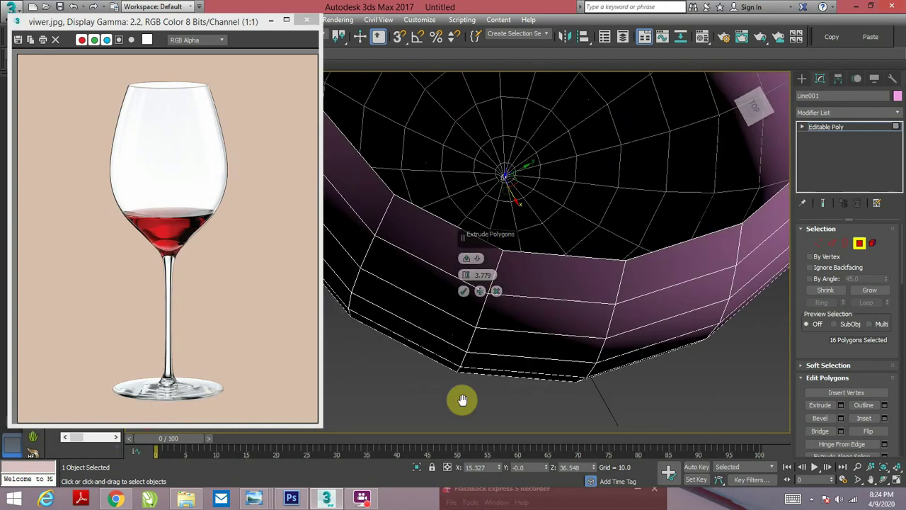
{"action": "scroll", "coordinate": [469, 290], "scroll_direction": "up", "scroll_amount": 3}
{"action": "scroll", "coordinate": [470, 290], "scroll_direction": "down", "scroll_amount": 5}
Set the extrusion height to -2.017, commit it, and view the goblet from the front
{"action": "mouse_move", "coordinate": [467, 275]}
{"action": "left_mouse_down"}
{"action": "mouse_move", "coordinate": [473, 304]}
{"action": "mouse_move", "coordinate": [486, 263]}
{"action": "left_mouse_up"}
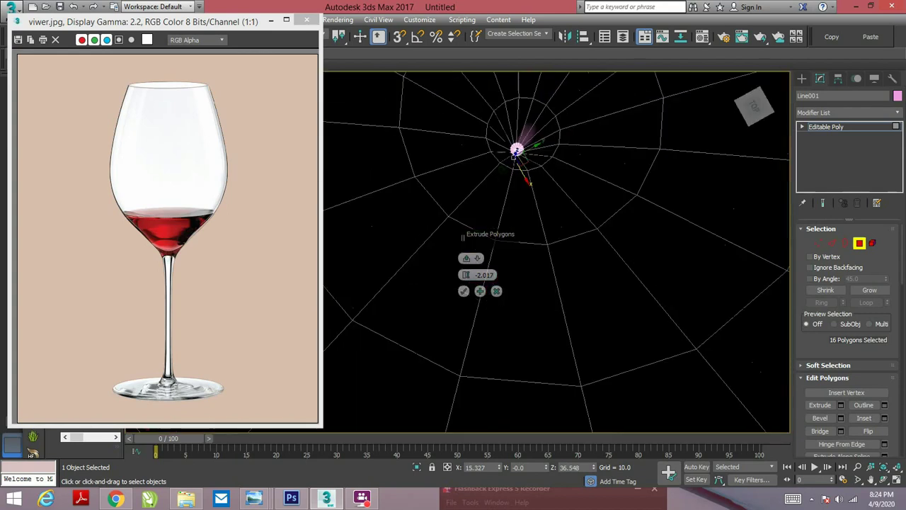
{"action": "middle_click_drag", "start_coordinate": [516, 151], "coordinate": [496, 237]}
{"action": "scroll", "coordinate": [495, 238], "scroll_direction": "up", "scroll_amount": 3}
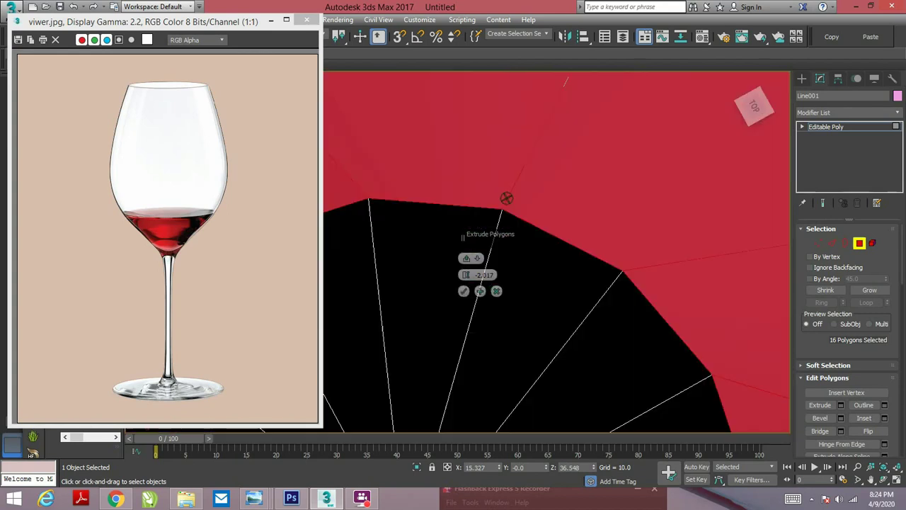
{"action": "scroll", "coordinate": [496, 237], "scroll_direction": "down", "scroll_amount": 3}
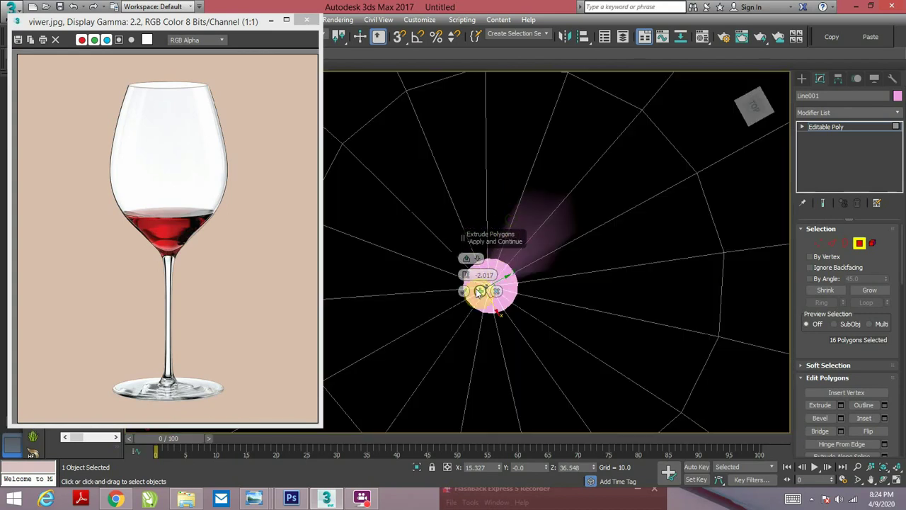
{"action": "left_click", "coordinate": [464, 291]}
{"action": "scroll", "coordinate": [498, 359], "scroll_direction": "down", "scroll_amount": 3}
{"action": "mouse_move", "coordinate": [497, 360]}
{"action": "middle_mouse_down", "text": "alt"}
{"action": "mouse_move", "coordinate": [515, 276]}
{"action": "mouse_move", "coordinate": [508, 321]}
{"action": "mouse_move", "coordinate": [506, 293]}
{"action": "middle_mouse_up", "text": "alt"}
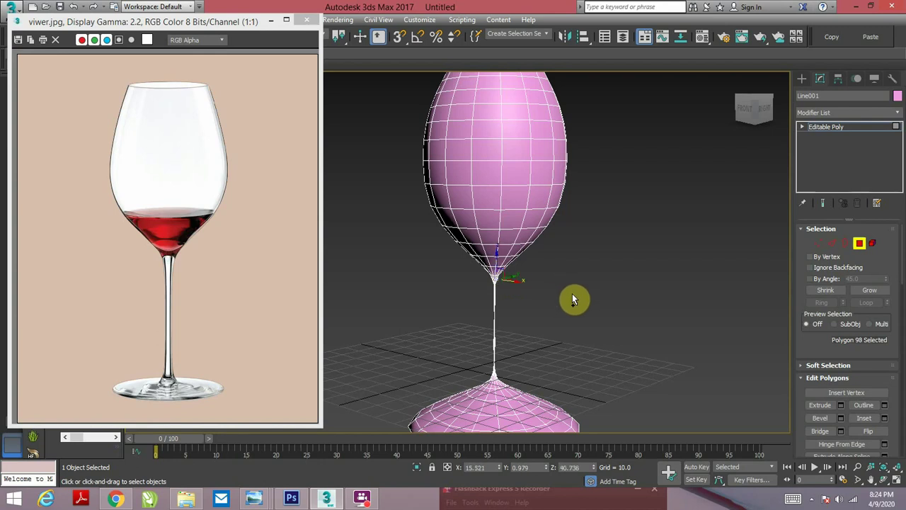
Undo back to the Lathe result and drop to the Line profile in a maximized Front view
{"action": "key", "text": "ctrl+z"}
{"action": "key", "text": "ctrl+z"}
{"action": "key", "text": "ctrl+z"}
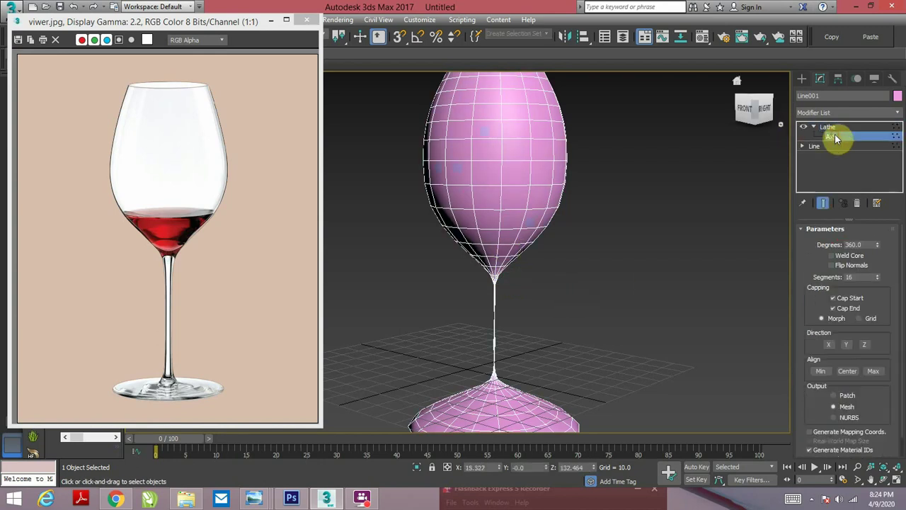
{"action": "left_click", "coordinate": [821, 146]}
{"action": "mouse_move", "coordinate": [596, 296]}
{"action": "middle_mouse_down", "text": "alt"}
{"action": "mouse_move", "coordinate": [576, 239]}
{"action": "mouse_move", "coordinate": [581, 263]}
{"action": "middle_mouse_up", "text": "alt"}
{"action": "key", "text": "alt+w"}
{"action": "key", "text": "alt+w"}
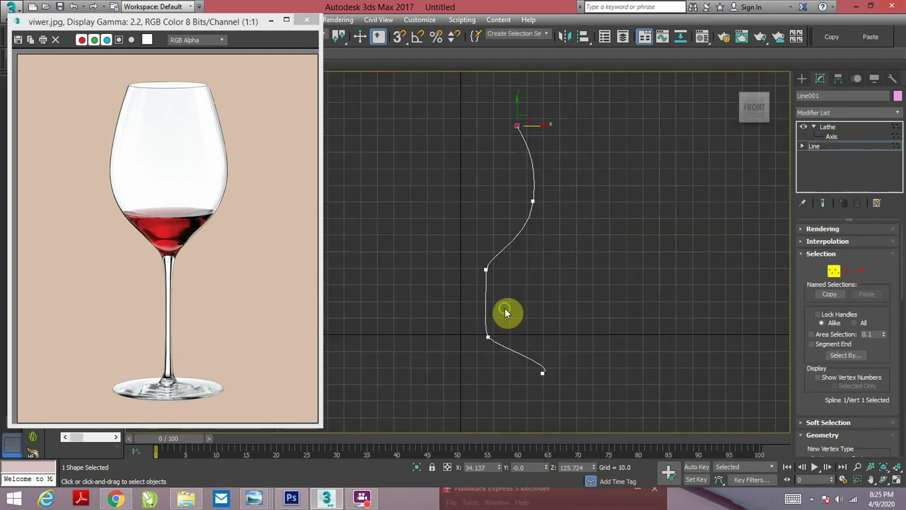
Select profile vertex 3 where the bowl meets the stem, then return to the Lathe modifier
{"action": "middle_click_drag", "start_coordinate": [503, 313], "coordinate": [506, 313]}
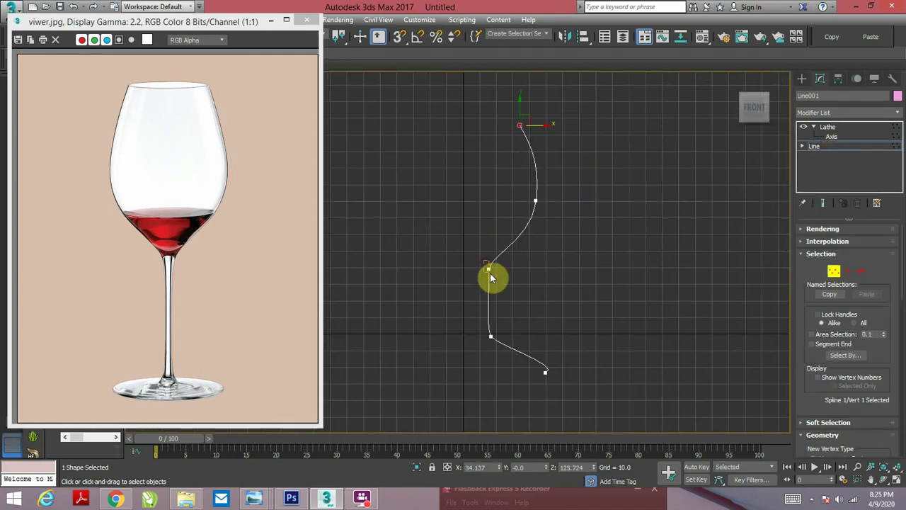
{"action": "left_click", "coordinate": [491, 271]}
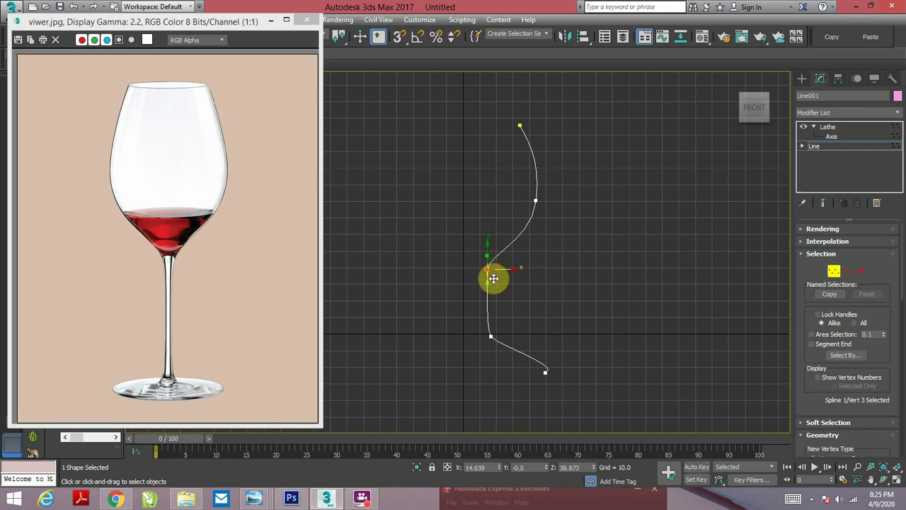
{"action": "left_click", "coordinate": [841, 129]}
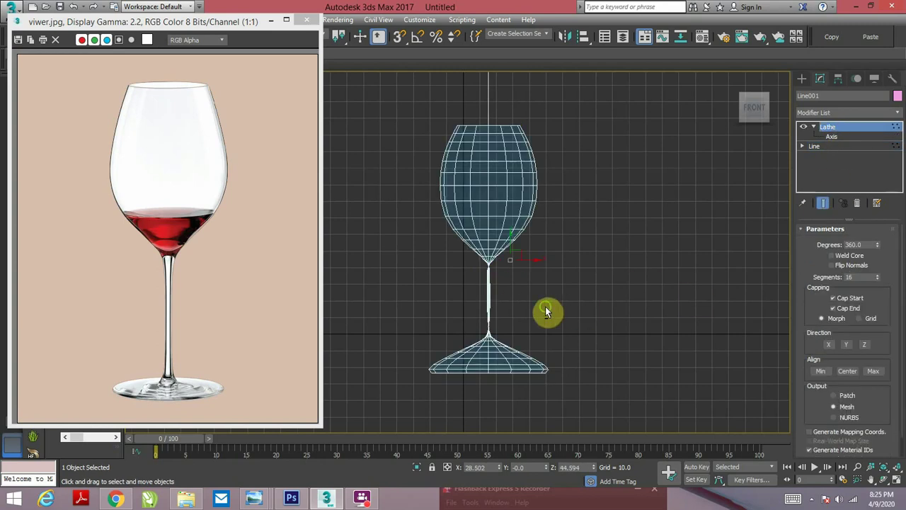
Show the glass in wireframe in a single Perspective view, looking down into the bowl's base web
{"action": "key", "text": "F3"}
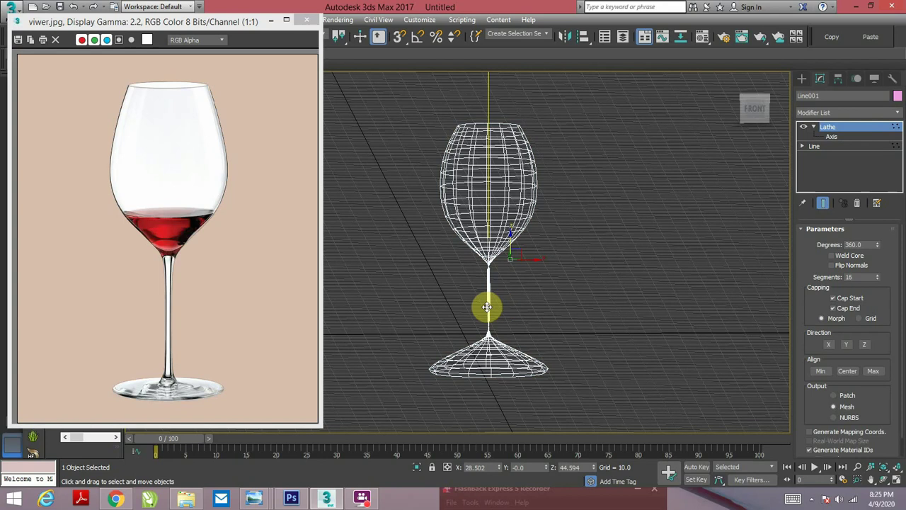
{"action": "key", "text": "alt+w"}
{"action": "key", "text": "alt+w"}
{"action": "key", "text": "alt+w"}
{"action": "key", "text": "alt+w"}
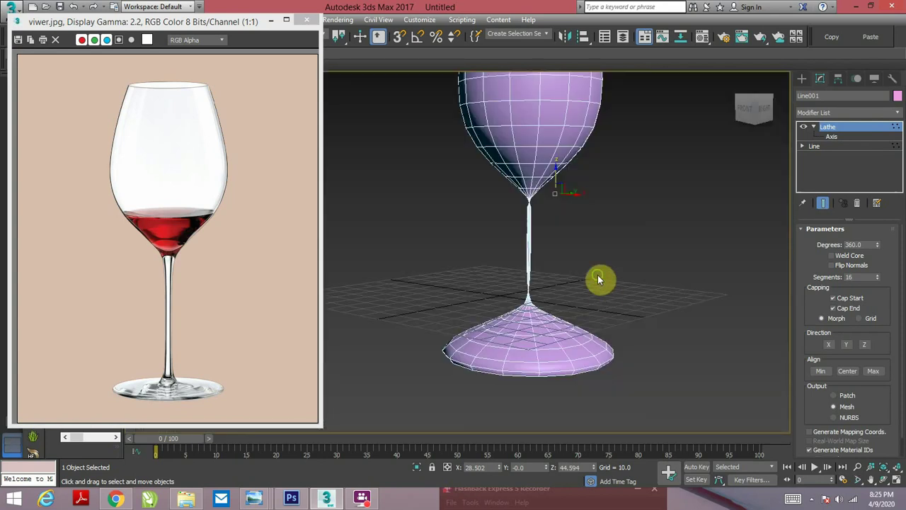
{"action": "middle_click_drag", "start_coordinate": [597, 279], "coordinate": [600, 375], "text": "alt"}
{"action": "scroll", "coordinate": [542, 234], "scroll_direction": "up", "scroll_amount": 5}
{"action": "scroll", "coordinate": [542, 210], "scroll_direction": "down", "scroll_amount": 2}
{"action": "middle_click_drag", "start_coordinate": [542, 211], "coordinate": [540, 342]}
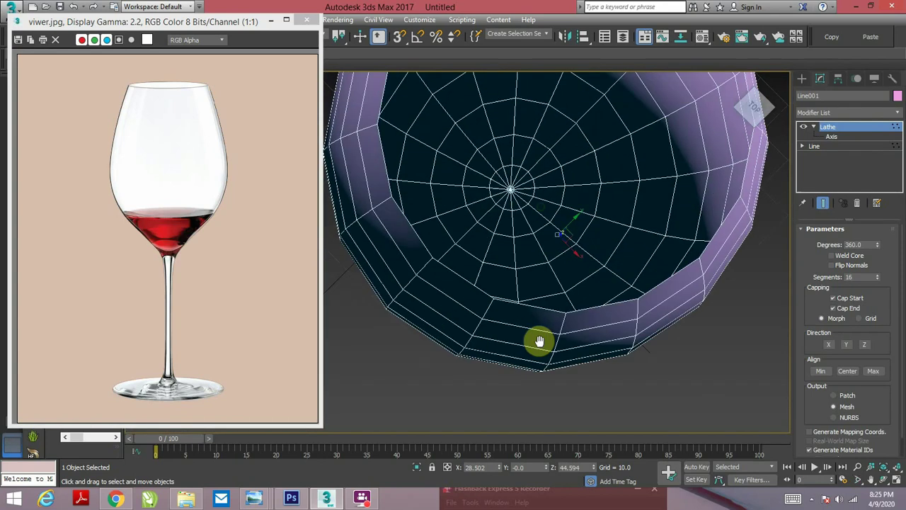
{"action": "scroll", "coordinate": [540, 341], "scroll_direction": "up", "scroll_amount": 3}
{"action": "mouse_move", "coordinate": [546, 257]}
{"action": "middle_mouse_down"}
{"action": "mouse_move", "coordinate": [558, 287]}
{"action": "mouse_move", "coordinate": [515, 364]}
{"action": "mouse_move", "coordinate": [554, 370]}
{"action": "mouse_move", "coordinate": [557, 239]}
{"action": "middle_mouse_up"}
Convert the goblet to Editable Poly and select a wedge polygon at the base centre
{"action": "right_click", "coordinate": [555, 231]}
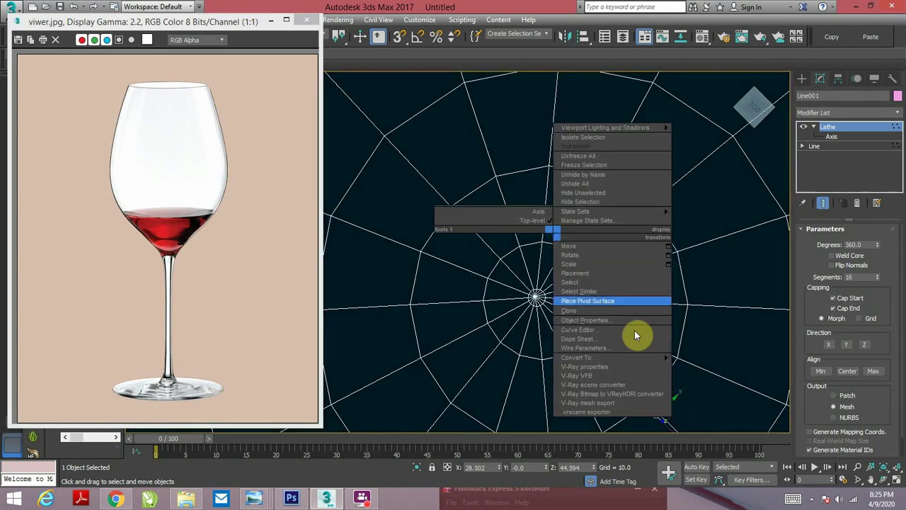
{"action": "left_click", "coordinate": [696, 370]}
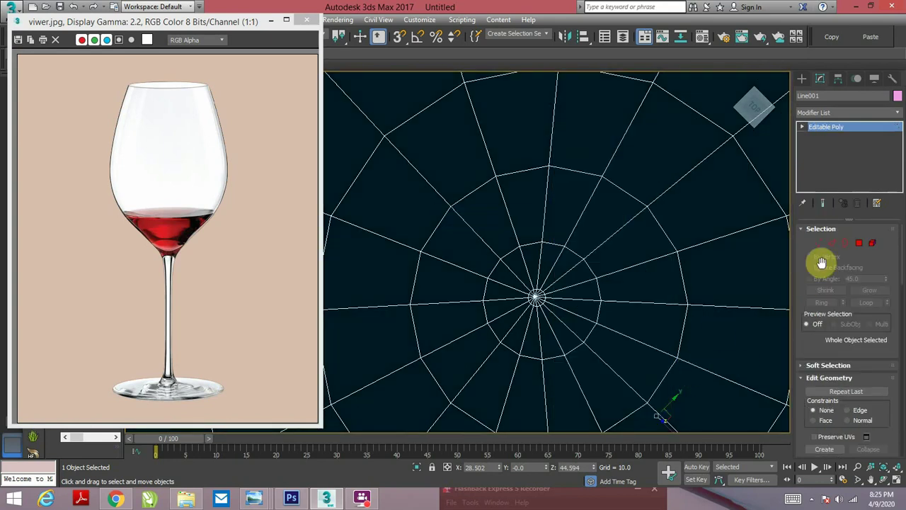
{"action": "left_click", "coordinate": [858, 244]}
{"action": "scroll", "coordinate": [536, 293], "scroll_direction": "down", "scroll_amount": 2}
{"action": "mouse_move", "coordinate": [543, 305]}
{"action": "middle_mouse_down"}
{"action": "mouse_move", "coordinate": [582, 339]}
{"action": "mouse_move", "coordinate": [530, 339]}
{"action": "middle_mouse_up"}
{"action": "left_click", "coordinate": [562, 336]}
Exit Polygon mode and orbit to view the whole glass from the side
{"action": "scroll", "coordinate": [562, 335], "scroll_direction": "down", "scroll_amount": 2}
{"action": "scroll", "coordinate": [559, 328], "scroll_direction": "down", "scroll_amount": 2}
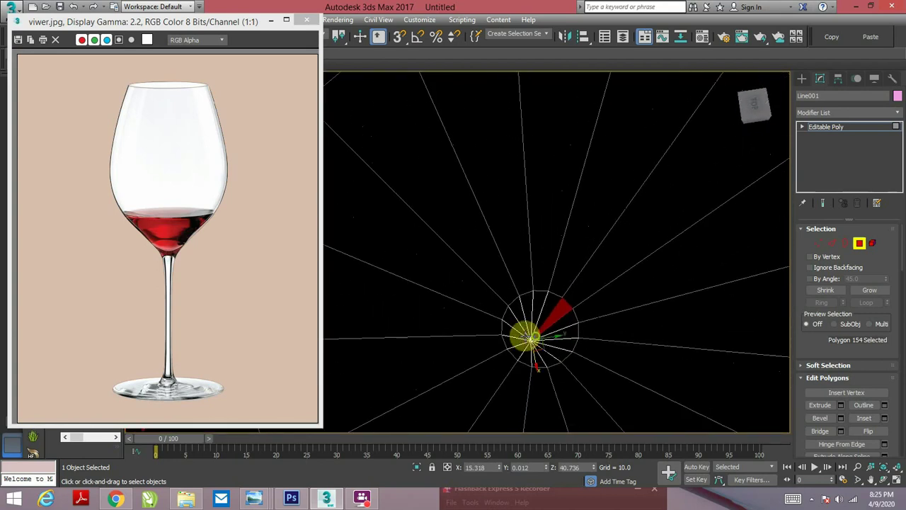
{"action": "left_click", "coordinate": [859, 242]}
{"action": "scroll", "coordinate": [616, 278], "scroll_direction": "up", "scroll_amount": 5}
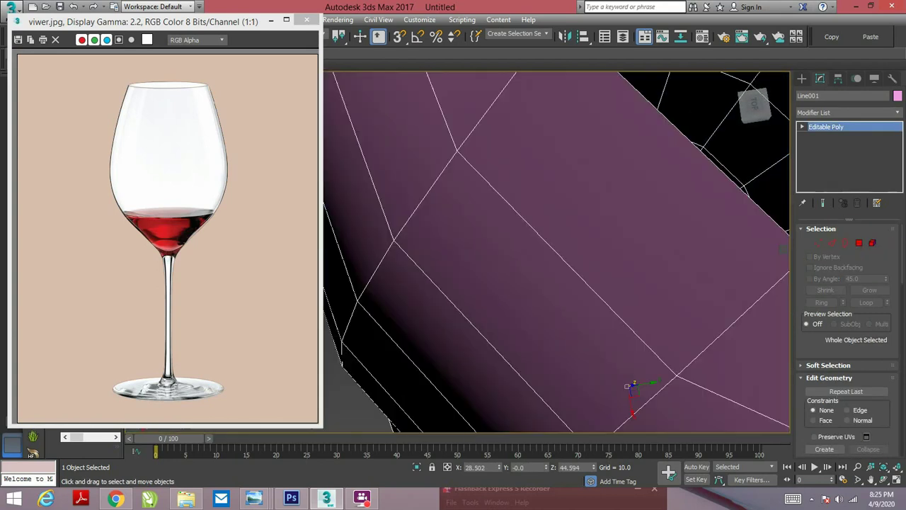
{"action": "scroll", "coordinate": [615, 330], "scroll_direction": "down", "scroll_amount": 5}
{"action": "mouse_move", "coordinate": [615, 329]}
{"action": "middle_mouse_down", "text": "alt"}
{"action": "mouse_move", "coordinate": [583, 279]}
{"action": "mouse_move", "coordinate": [611, 287]}
{"action": "mouse_move", "coordinate": [580, 220]}
{"action": "middle_mouse_up", "text": "alt"}
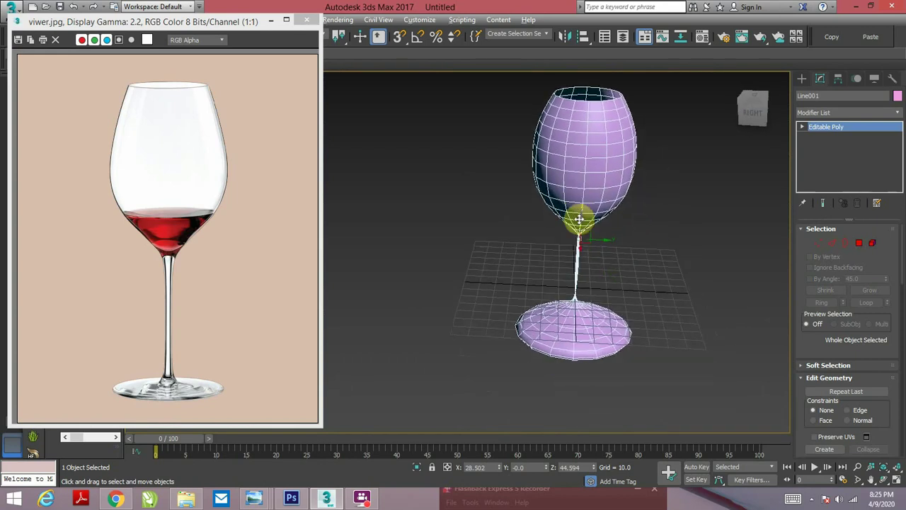
{"action": "scroll", "coordinate": [579, 219], "scroll_direction": "down", "scroll_amount": 3}
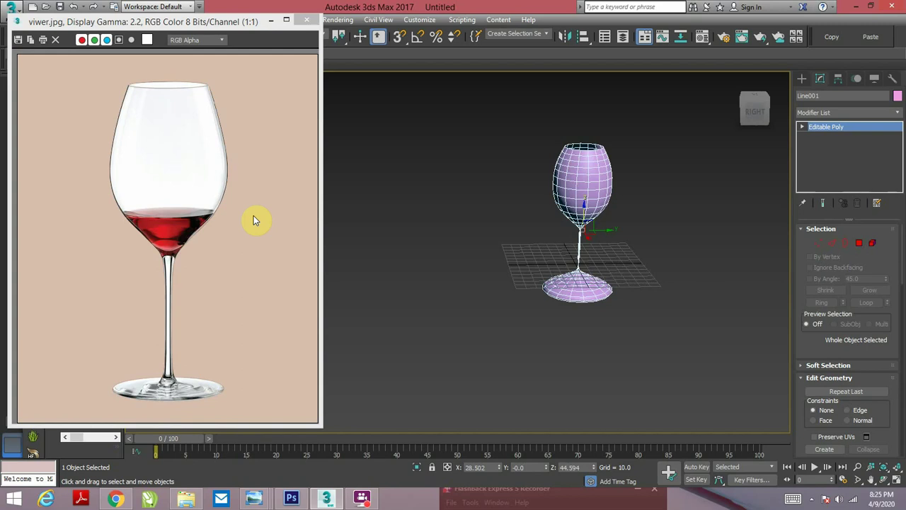
{"action": "left_click", "coordinate": [359, 500]}
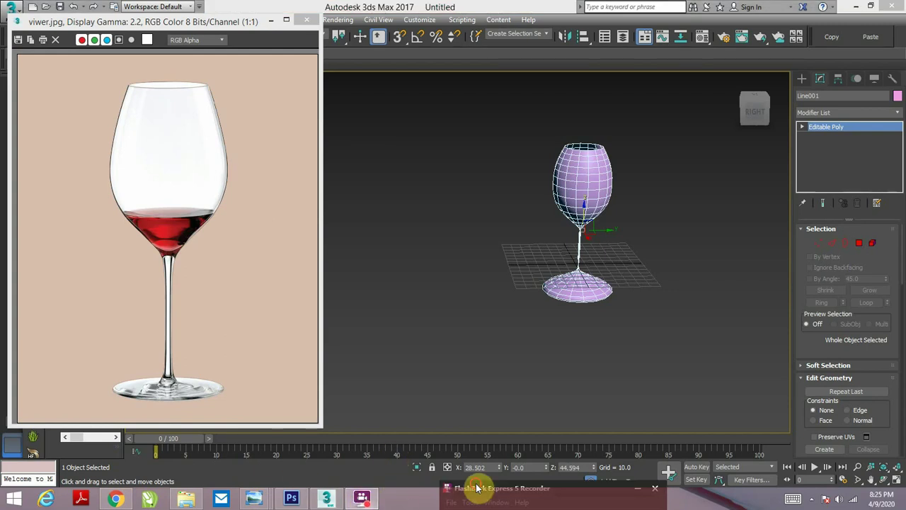